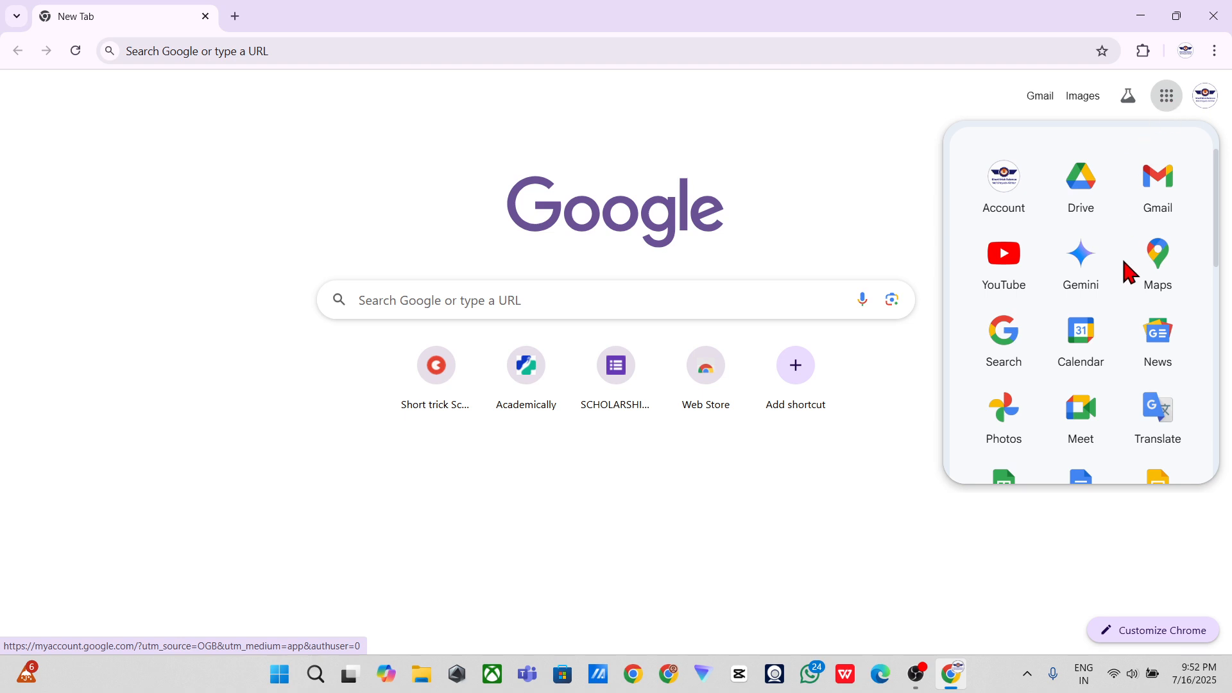
Open Google Calendar from the Google apps and select 17 July 2025 in the small month calendar
scroll(1124, 274, down, 1)
click(1099, 290)
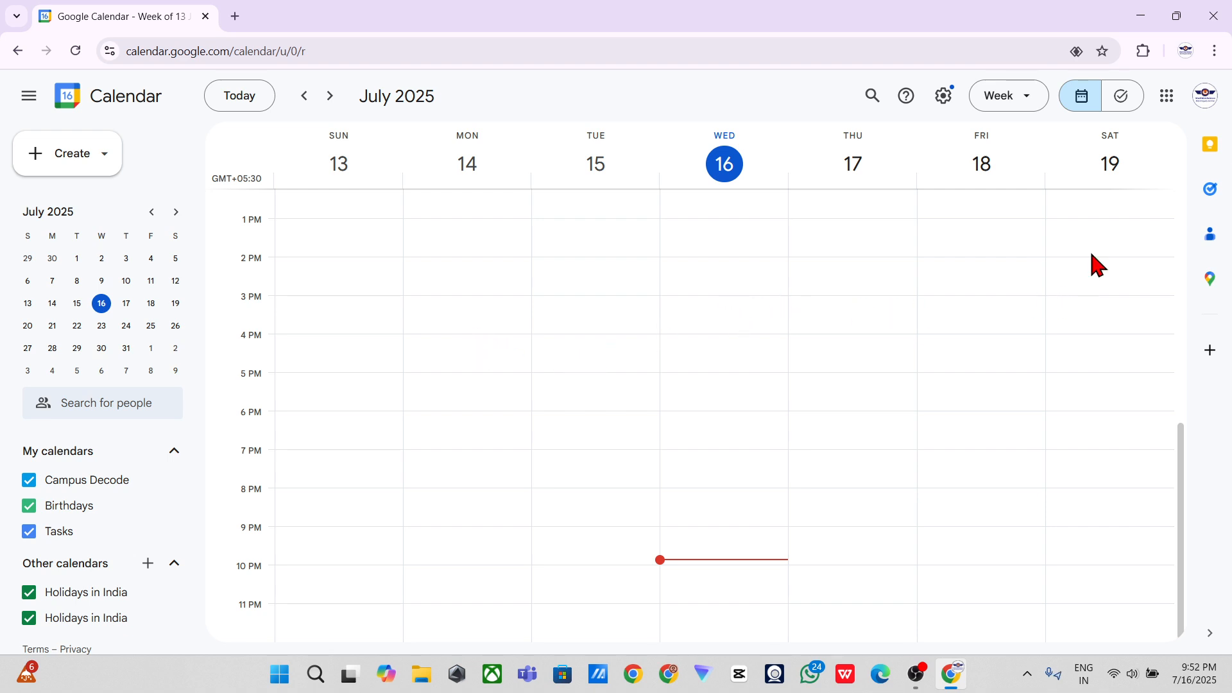
click(127, 305)
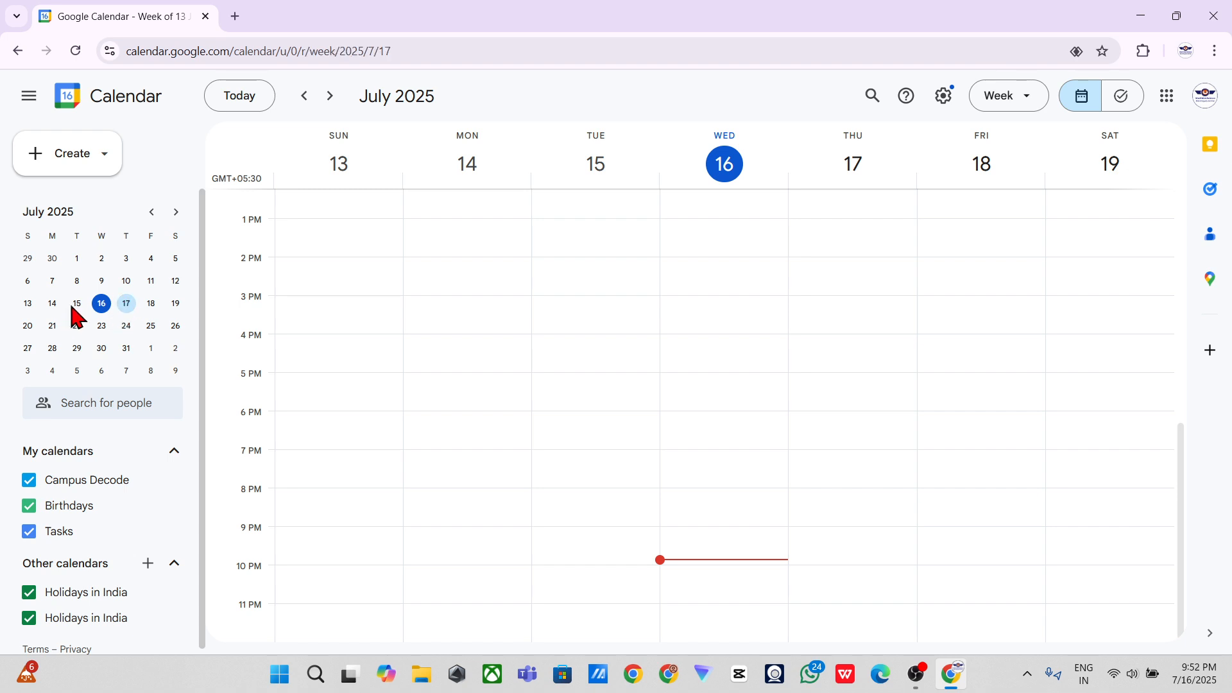
click(99, 311)
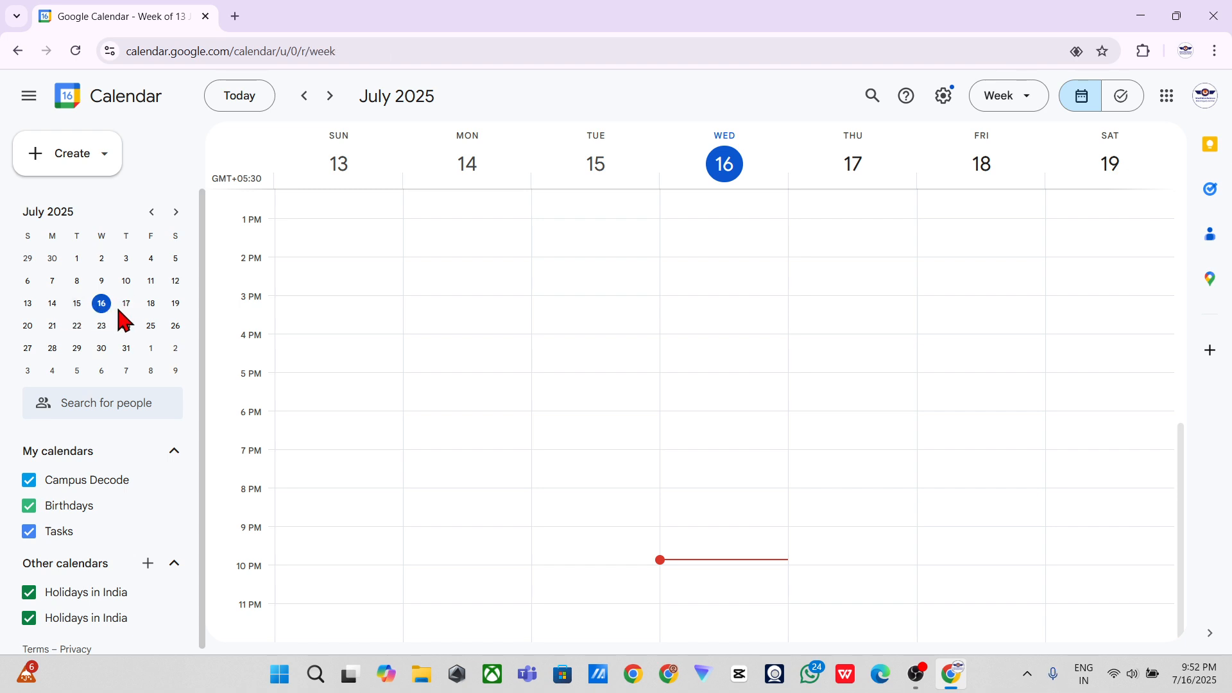
click(125, 309)
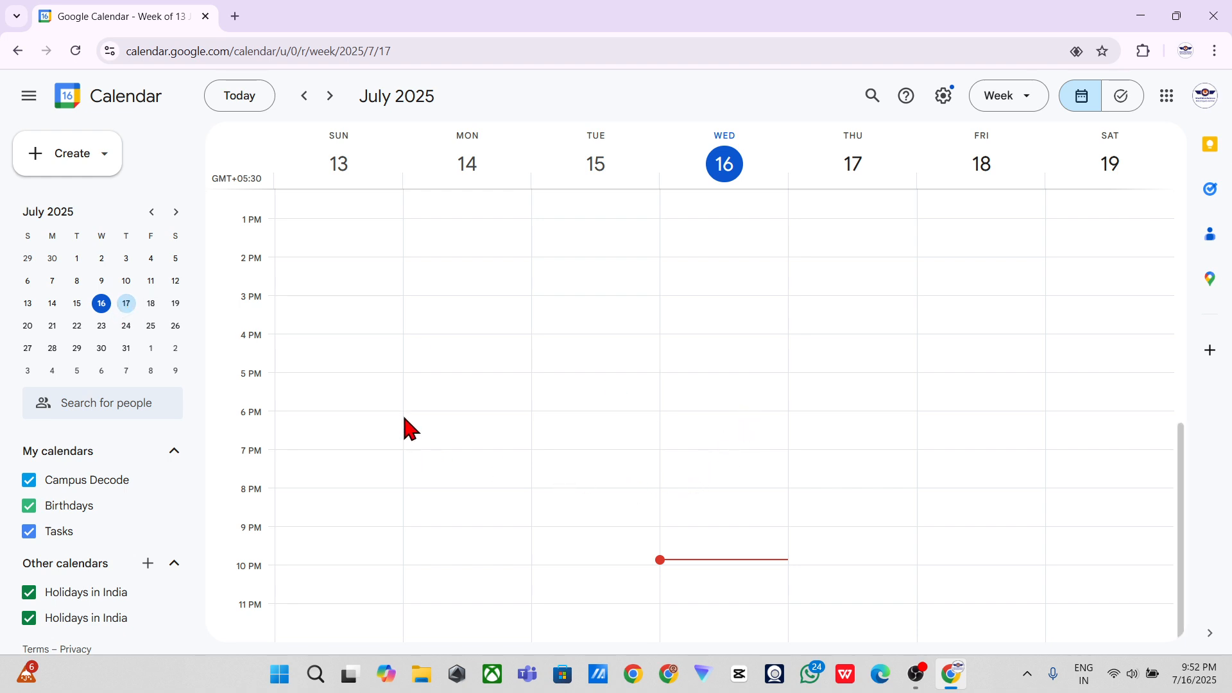
Create an event titled "Scholarship Meeting : 30 Minutes" and set its date to Thursday, 17 July
click(316, 414)
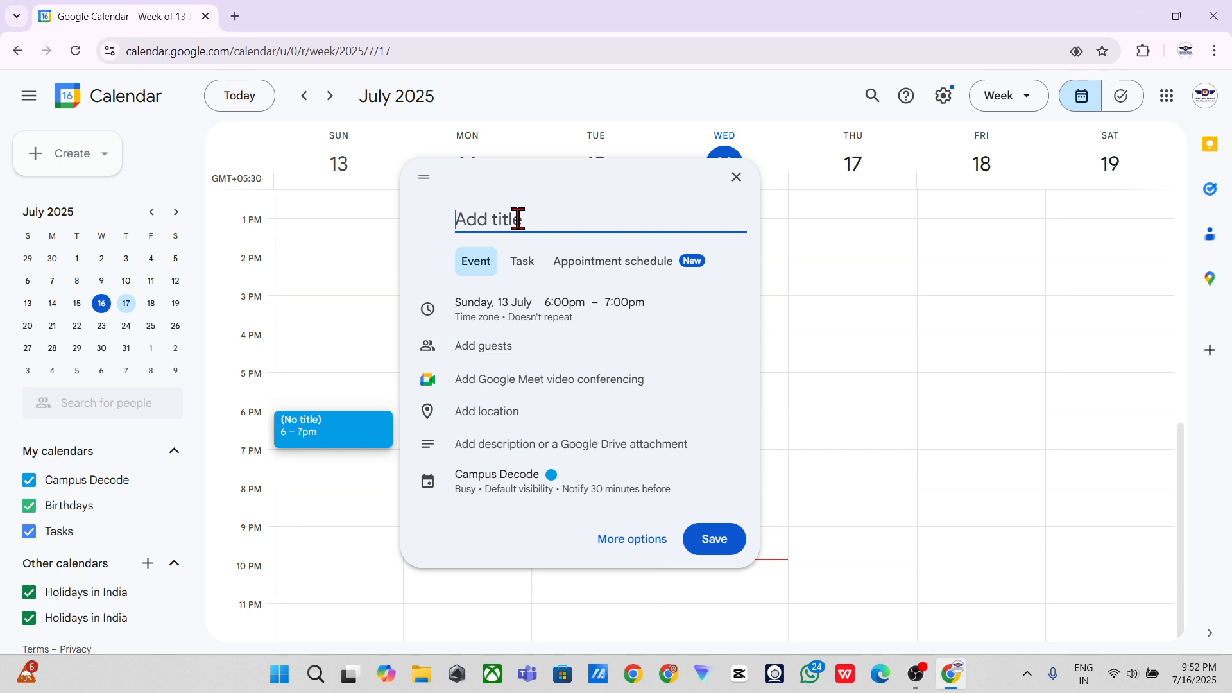
text(Scholarship Meeting : 30 Minutes)
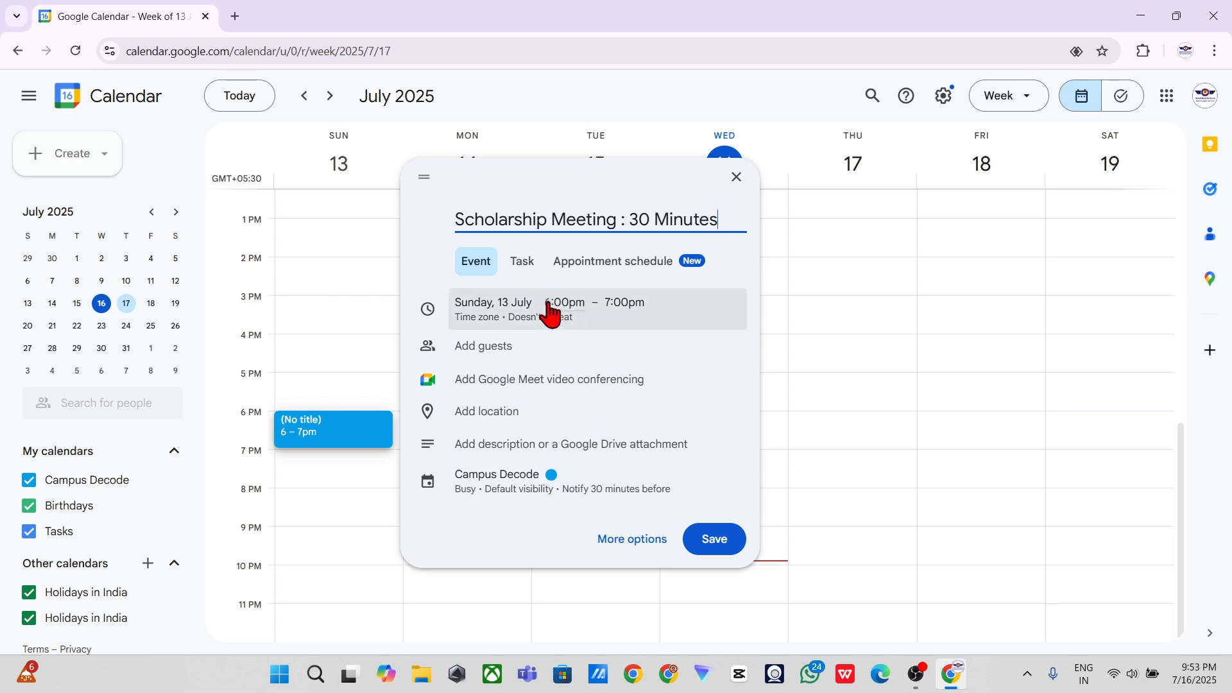
click(514, 308)
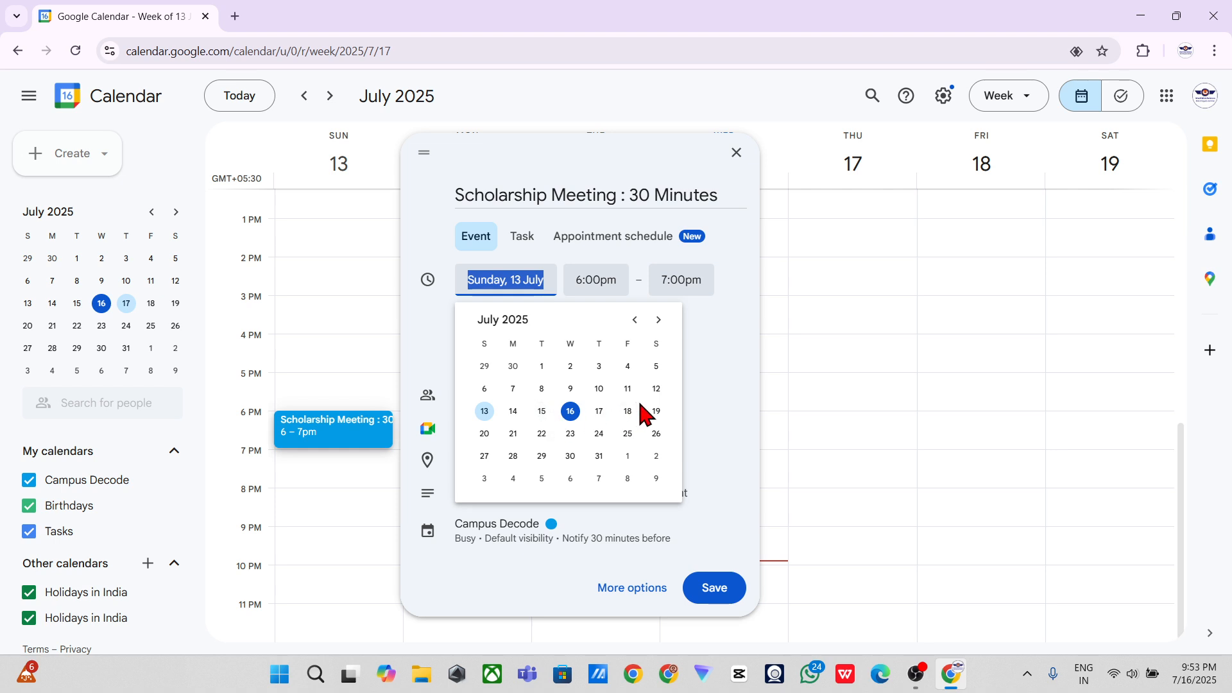
click(596, 414)
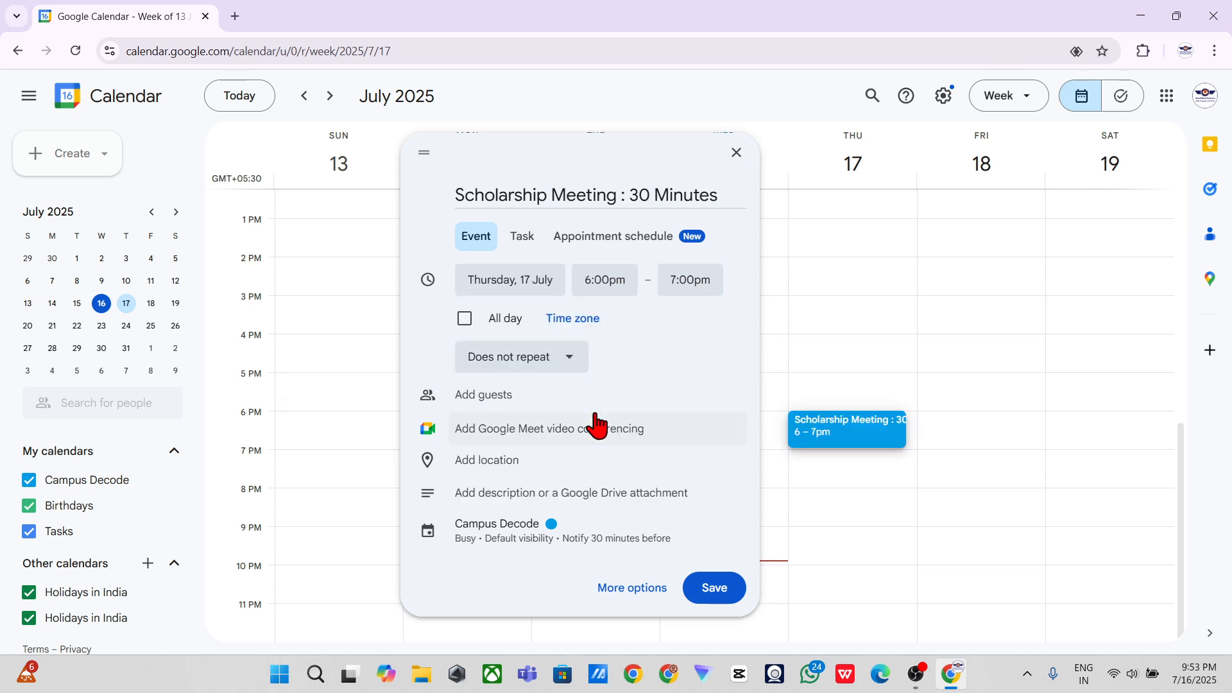
Set the start time of the Scholarship Meeting event to 5:00pm
click(643, 280)
scroll(644, 365, down, 4)
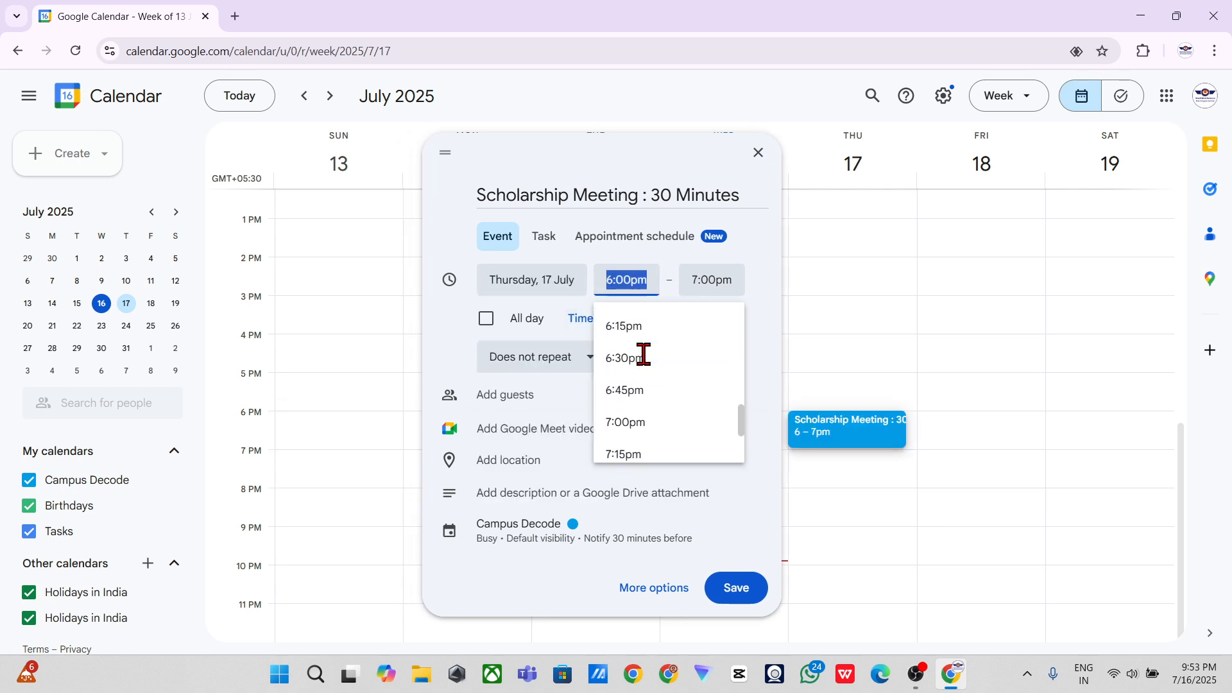
scroll(653, 381, up, 5)
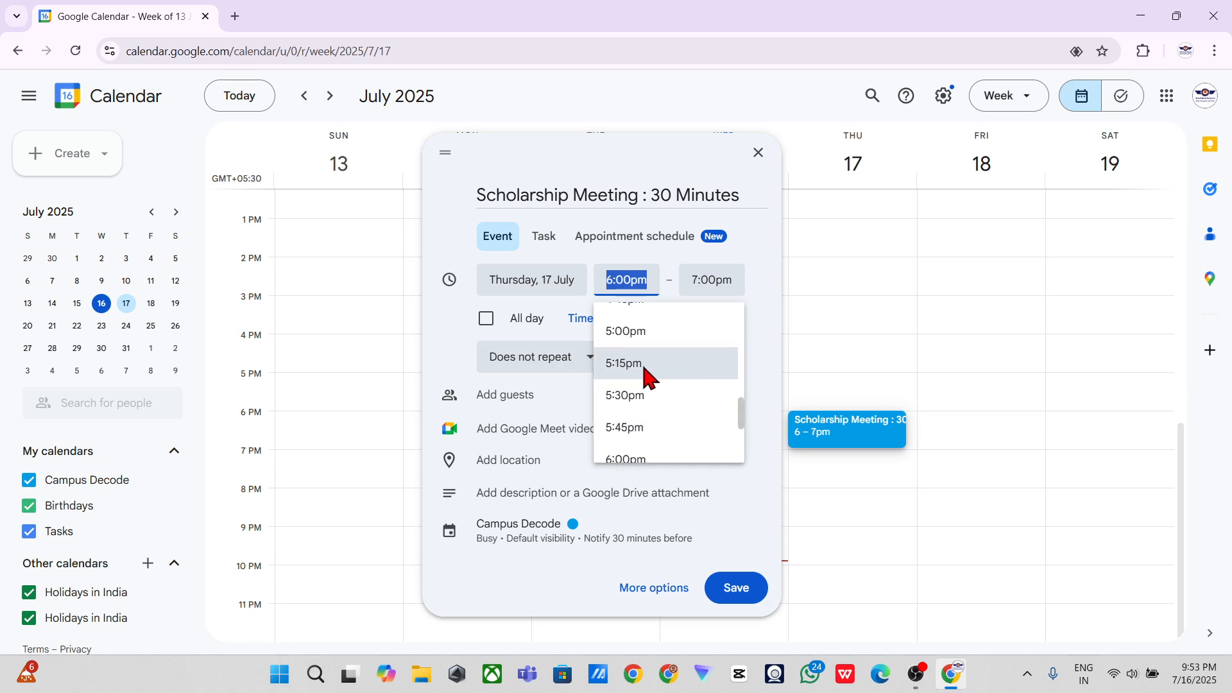
click(642, 363)
click(627, 282)
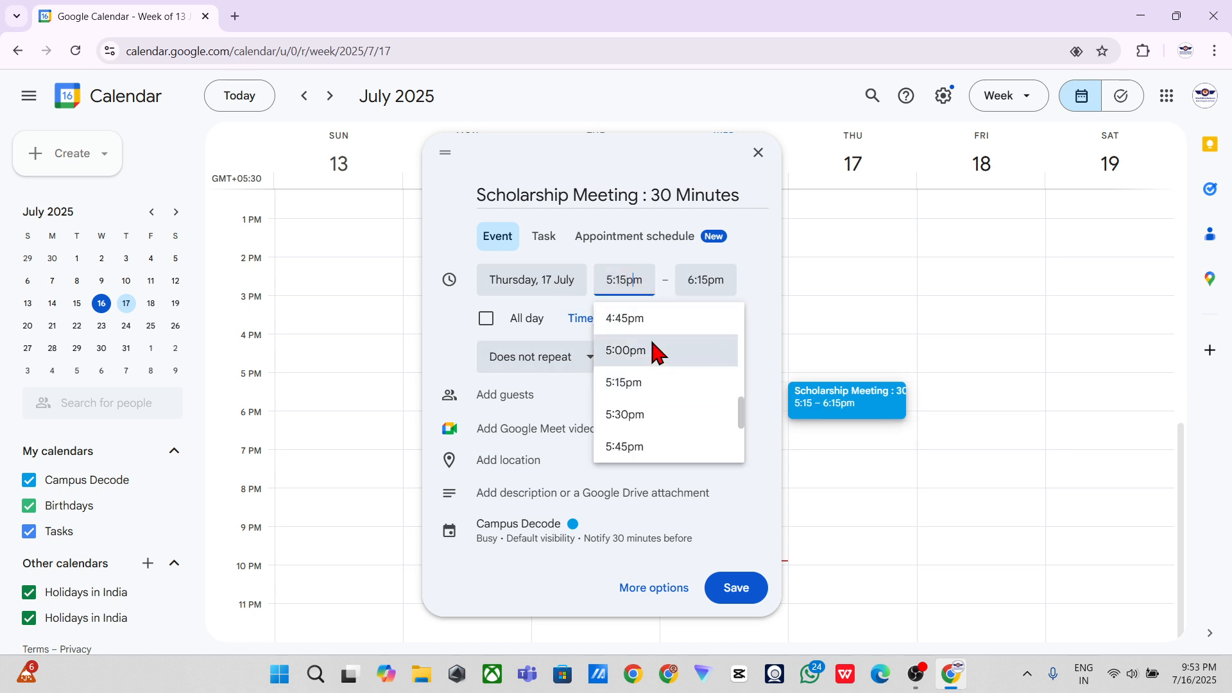
click(653, 353)
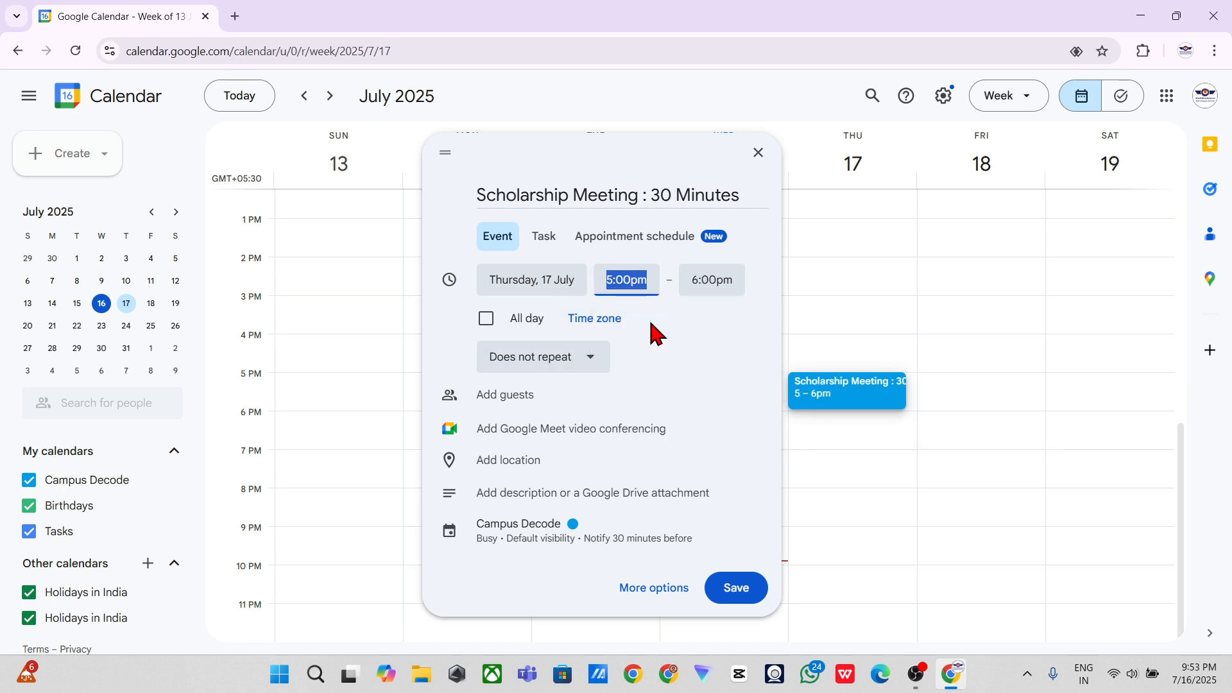
click(628, 283)
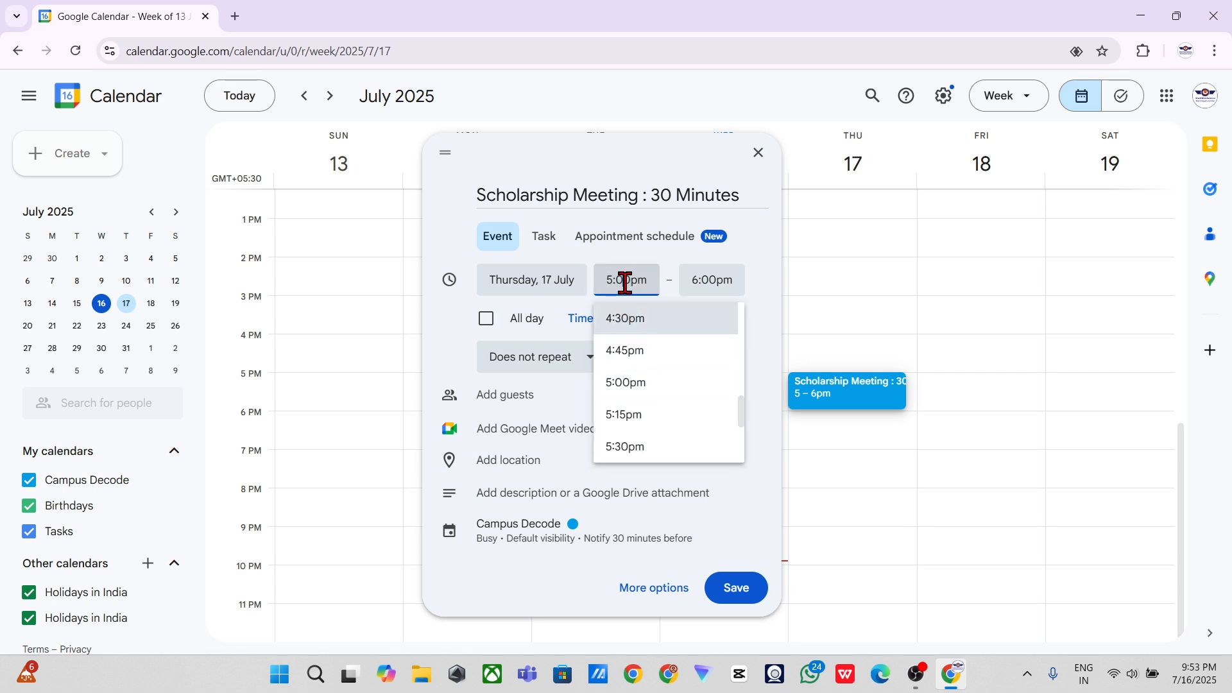
Try a custom end time of 5:20pm for the Scholarship Meeting event
click(712, 282)
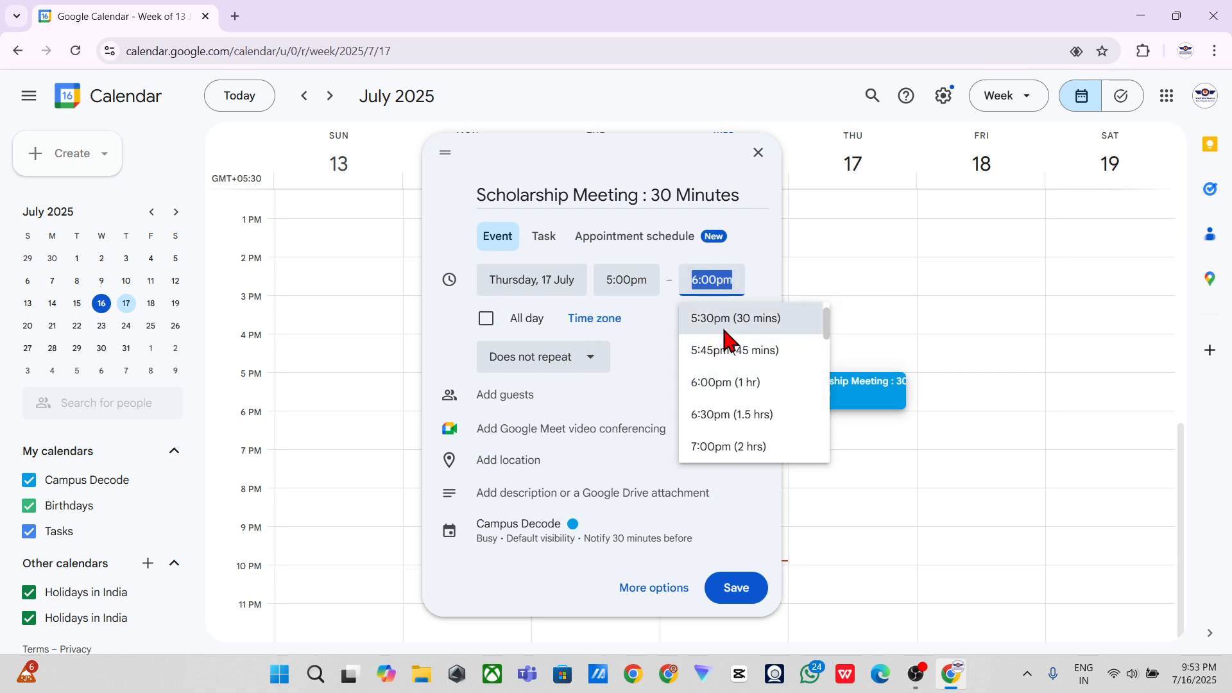
scroll(729, 343, up, 1)
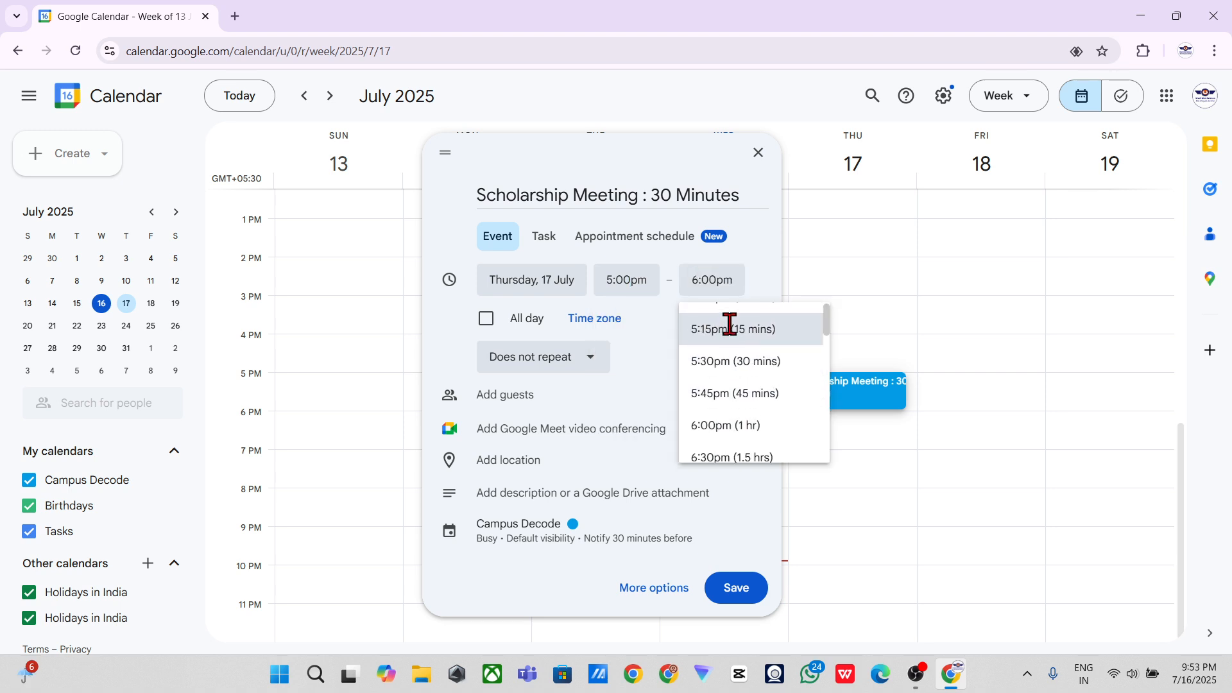
click(730, 329)
click(724, 281)
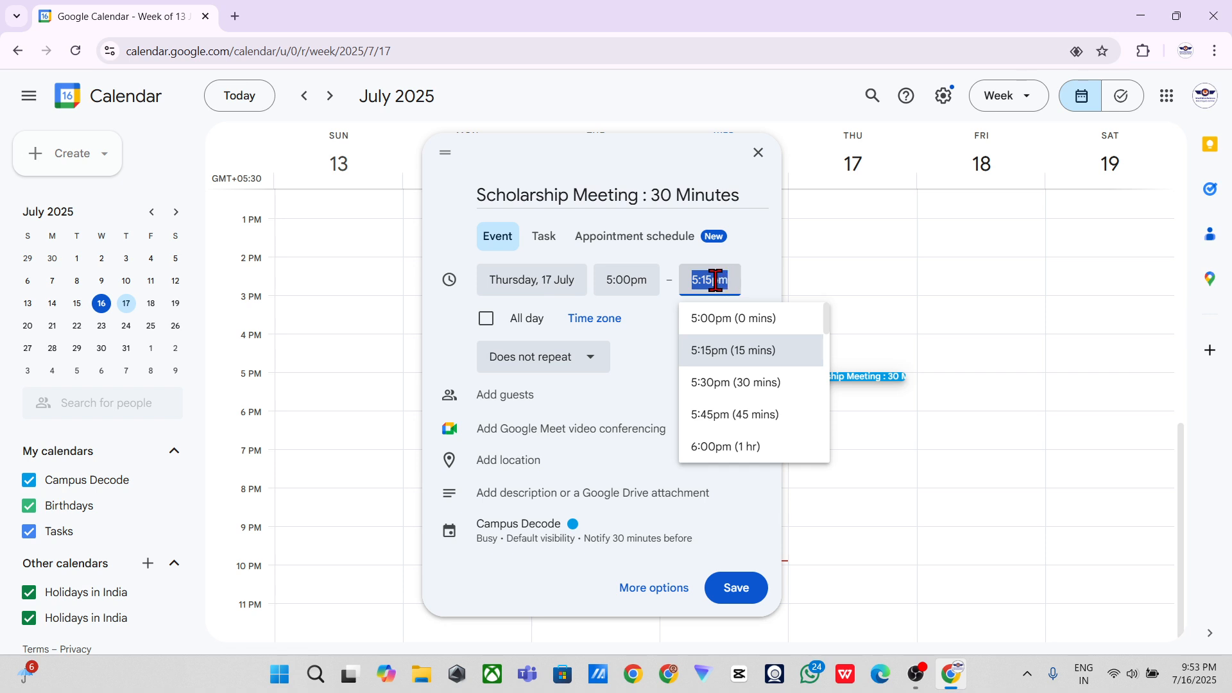
click(716, 280)
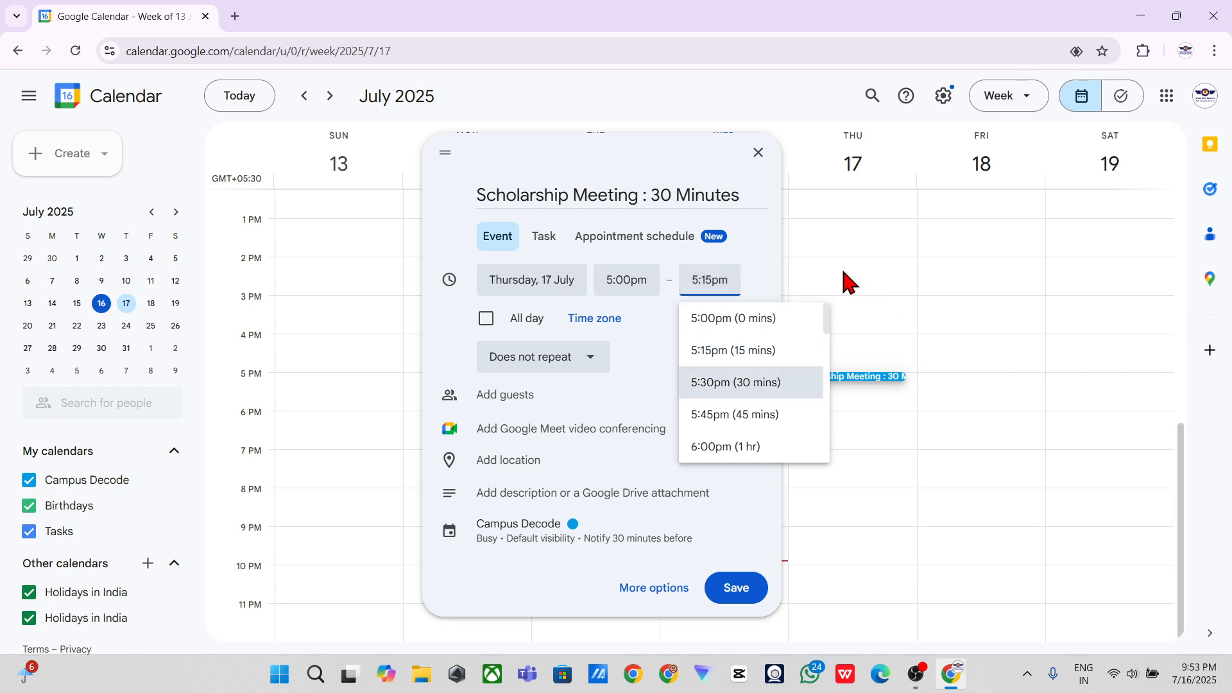
key(BackSpace)
key(BackSpace)
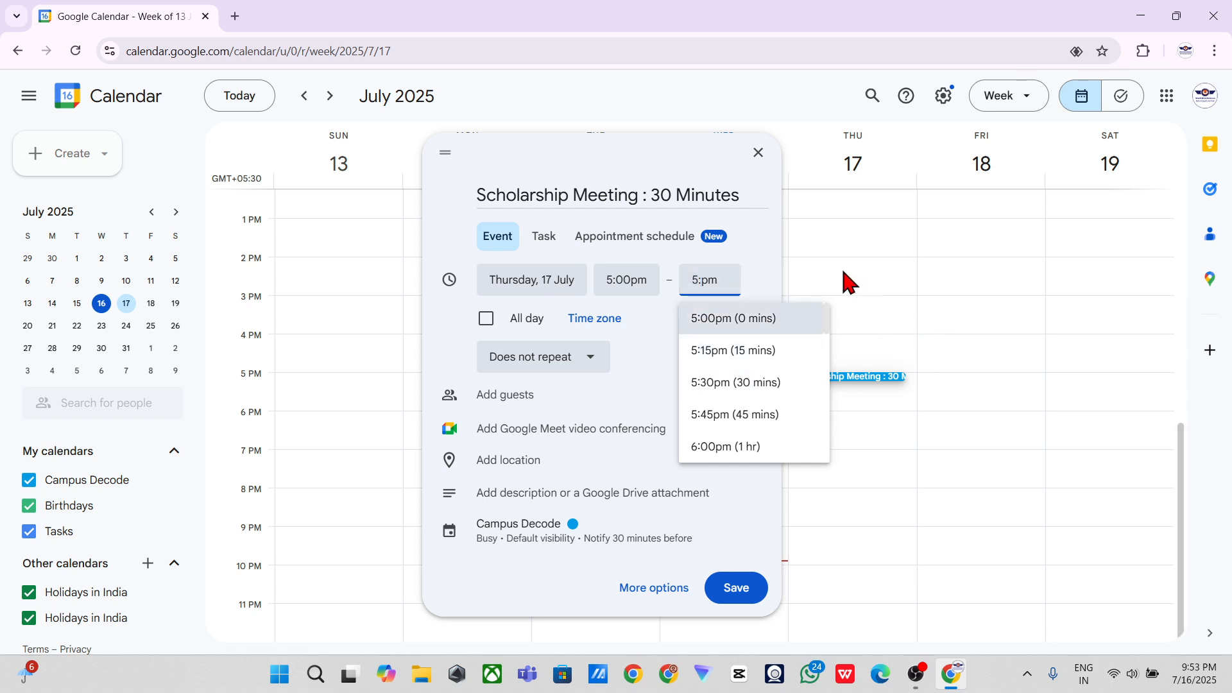
text(0)
key(BackSpace)
text(20)
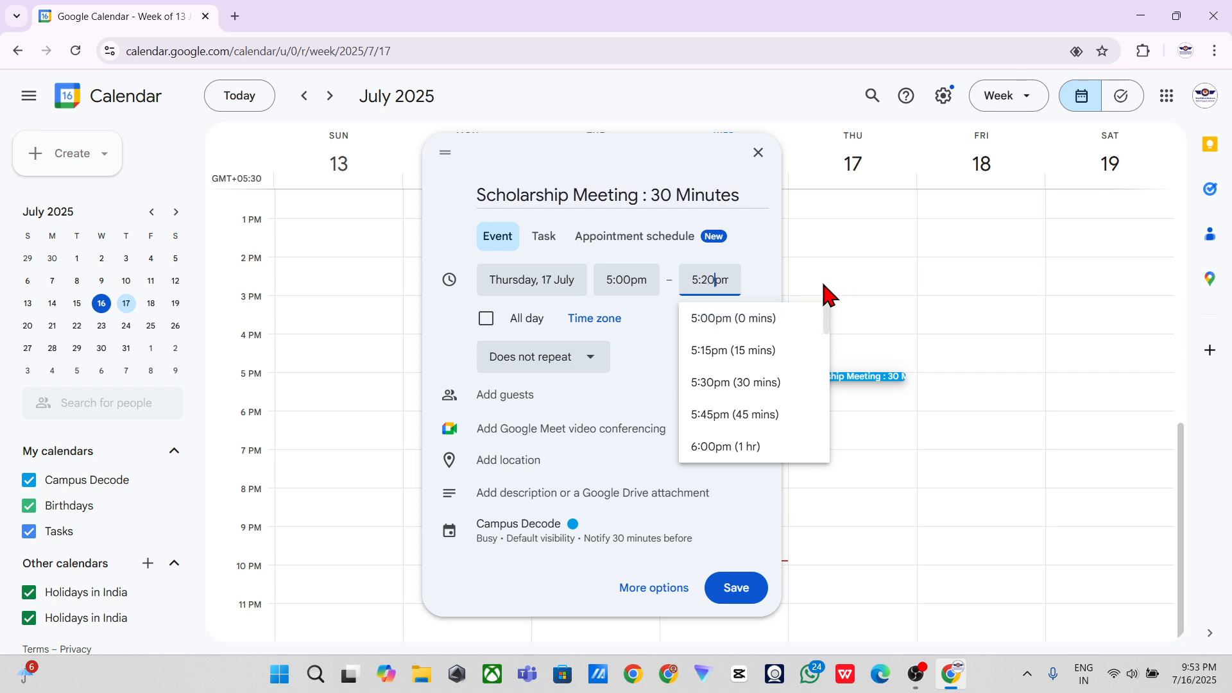
click(837, 226)
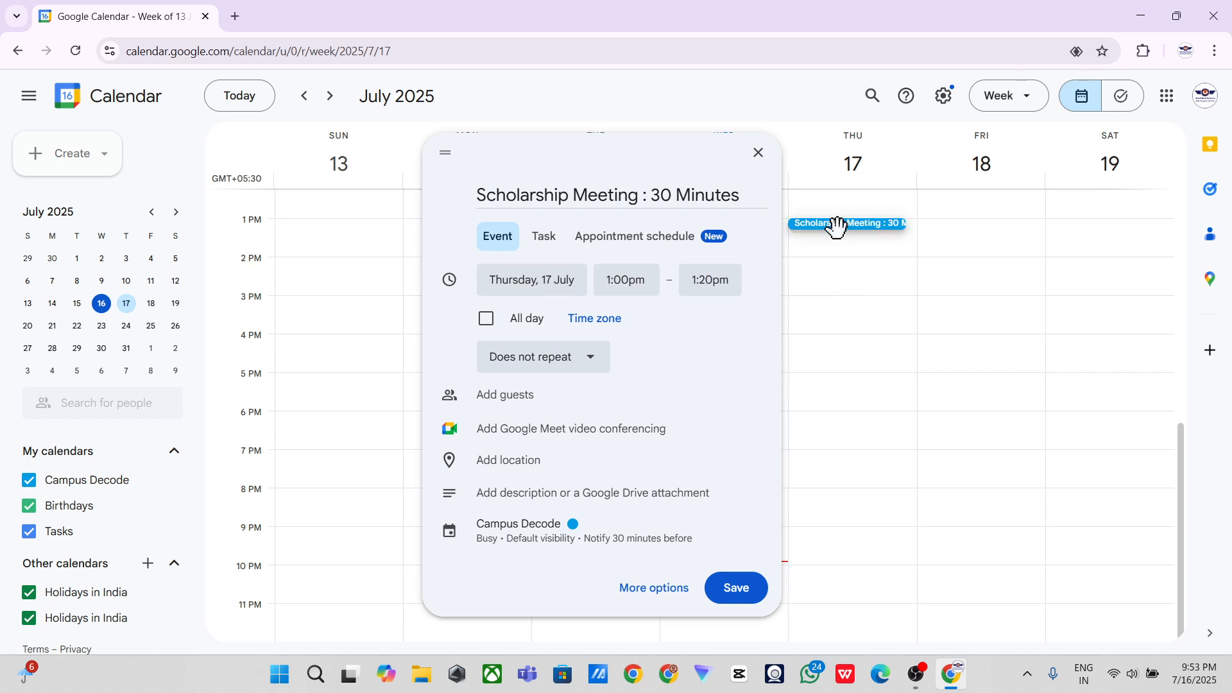
Set the Scholarship Meeting event to run from 5:00pm to 5:15pm on Thursday, 17 July
click(625, 286)
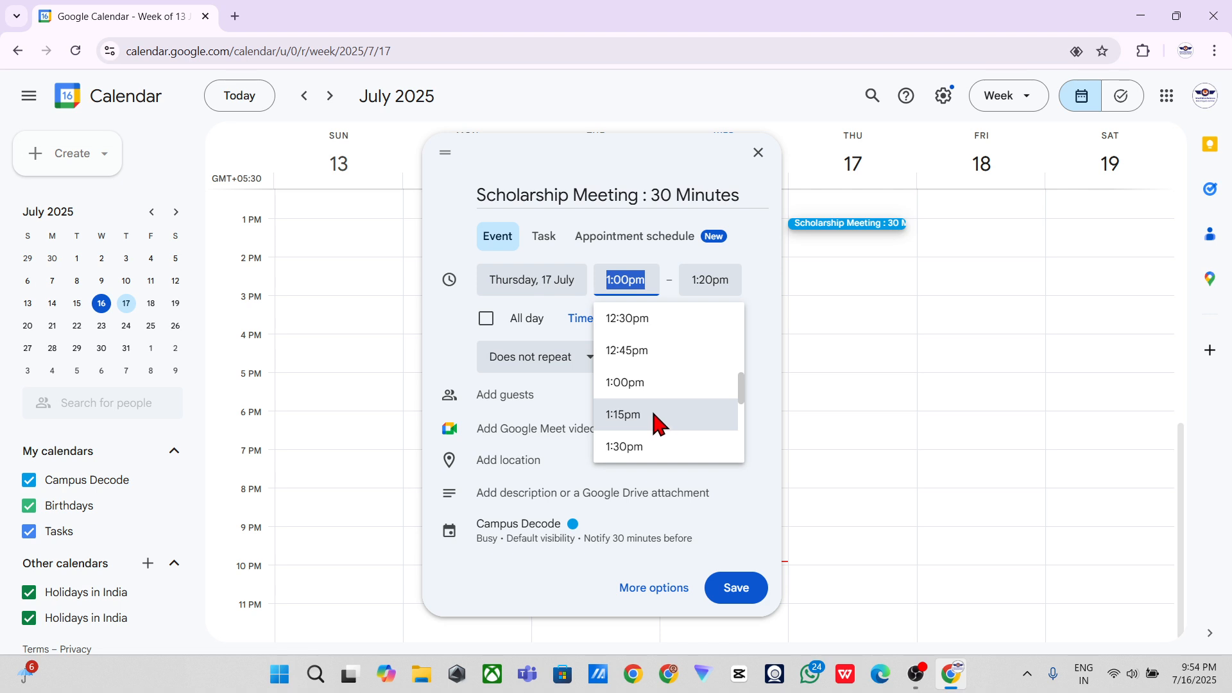
scroll(654, 416, down, 6)
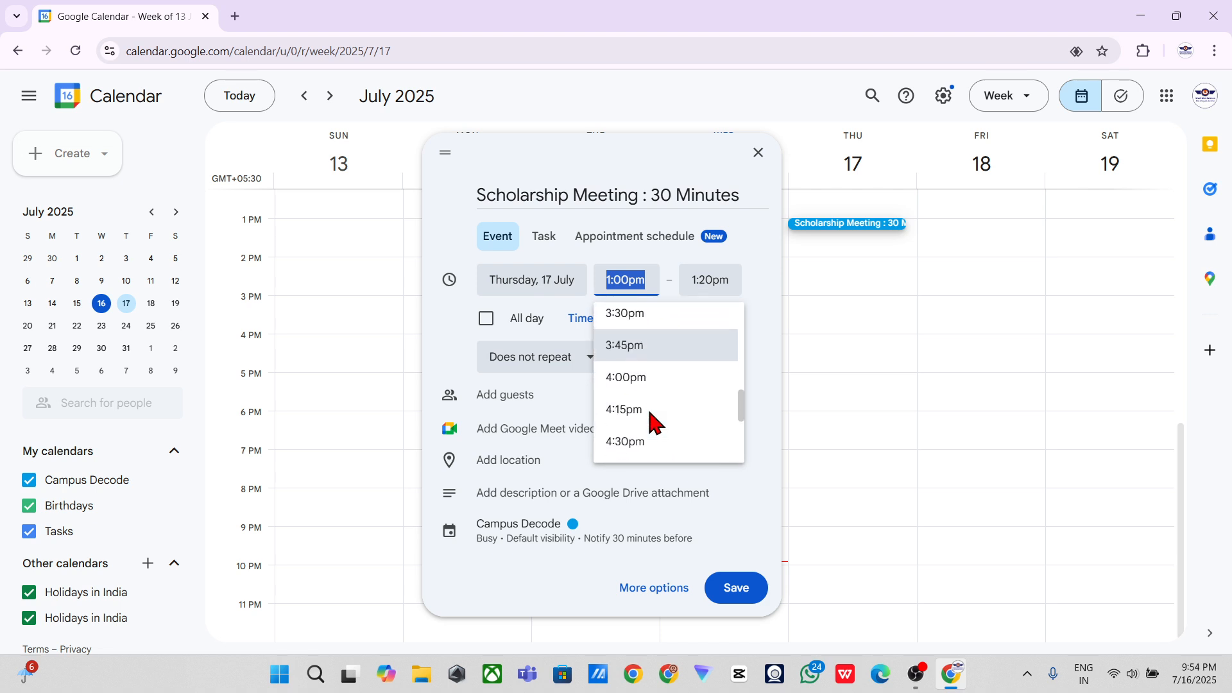
scroll(655, 420, down, 4)
click(640, 385)
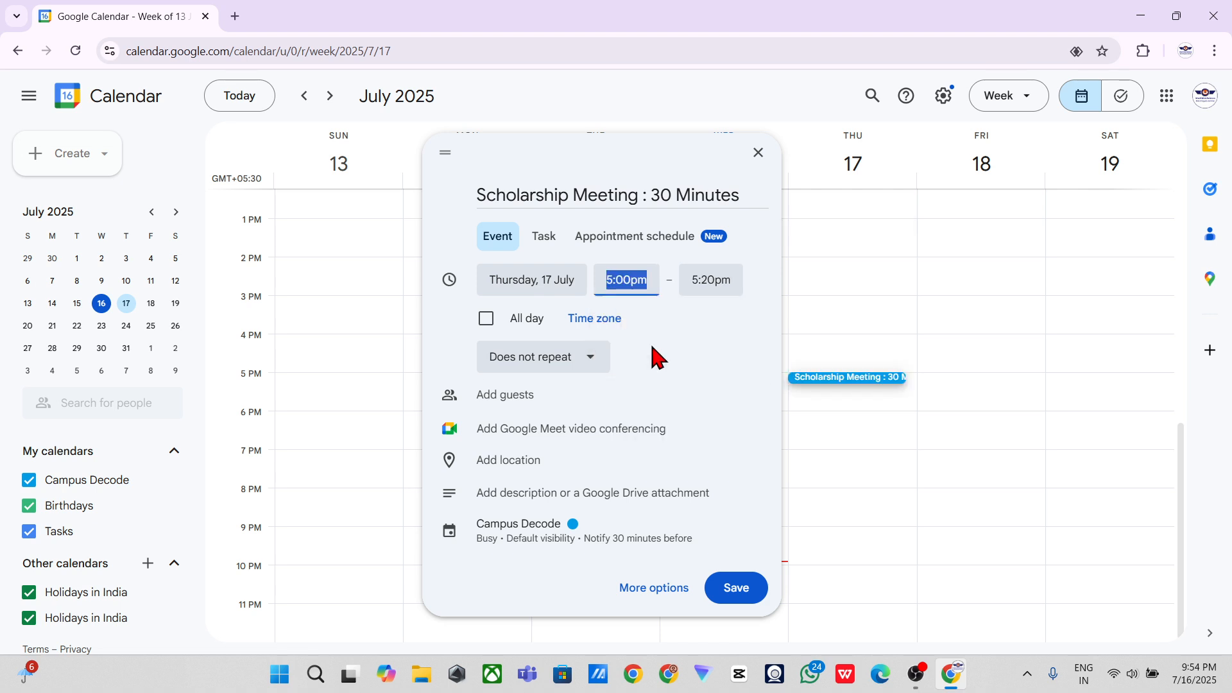
click(710, 280)
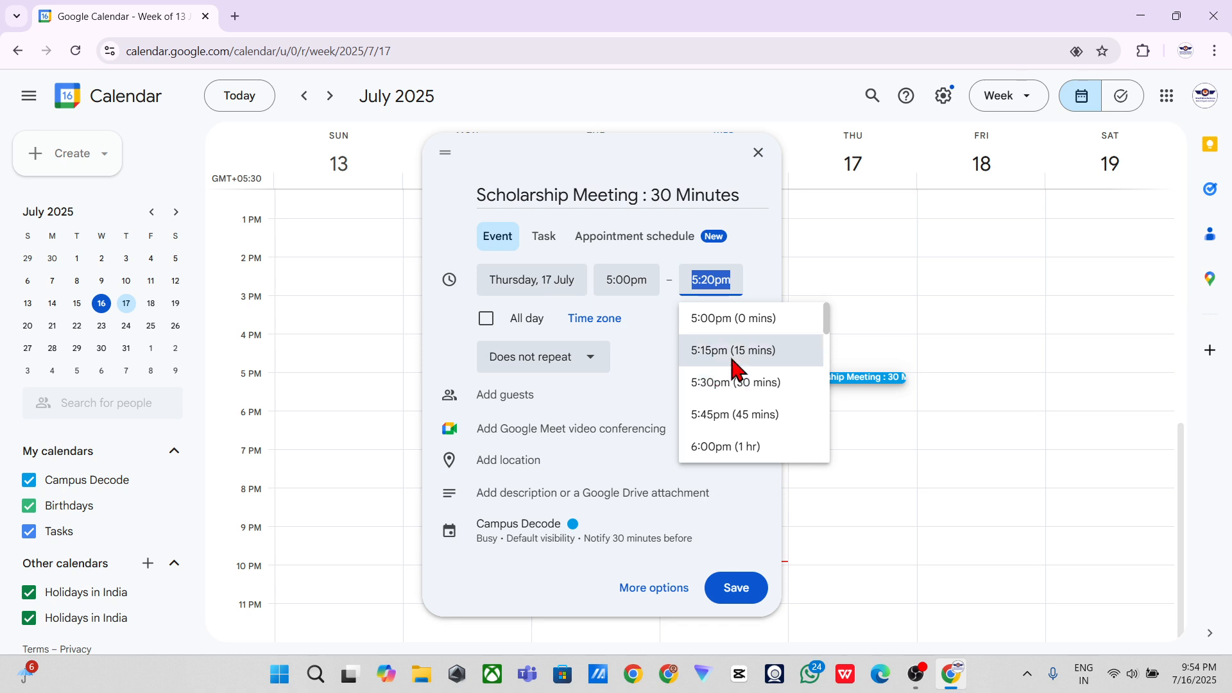
click(732, 359)
click(717, 365)
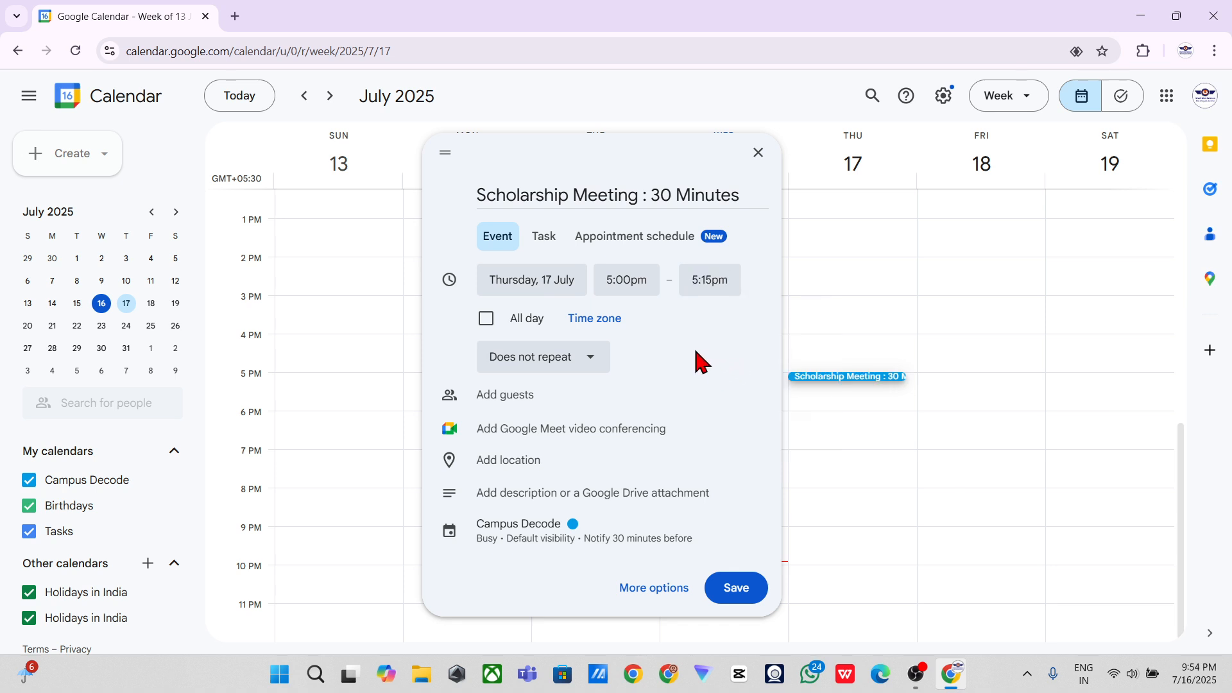
Try the All day option on the event, look through its repeat choices, and turn All day off again
click(518, 324)
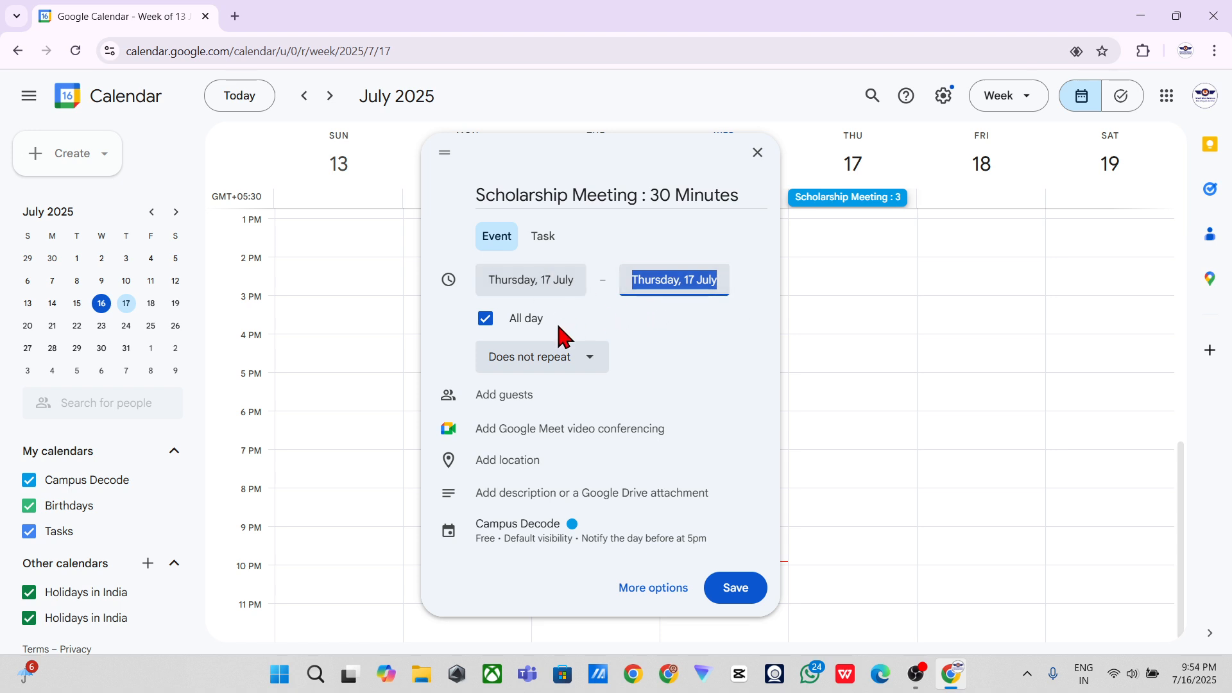
click(522, 332)
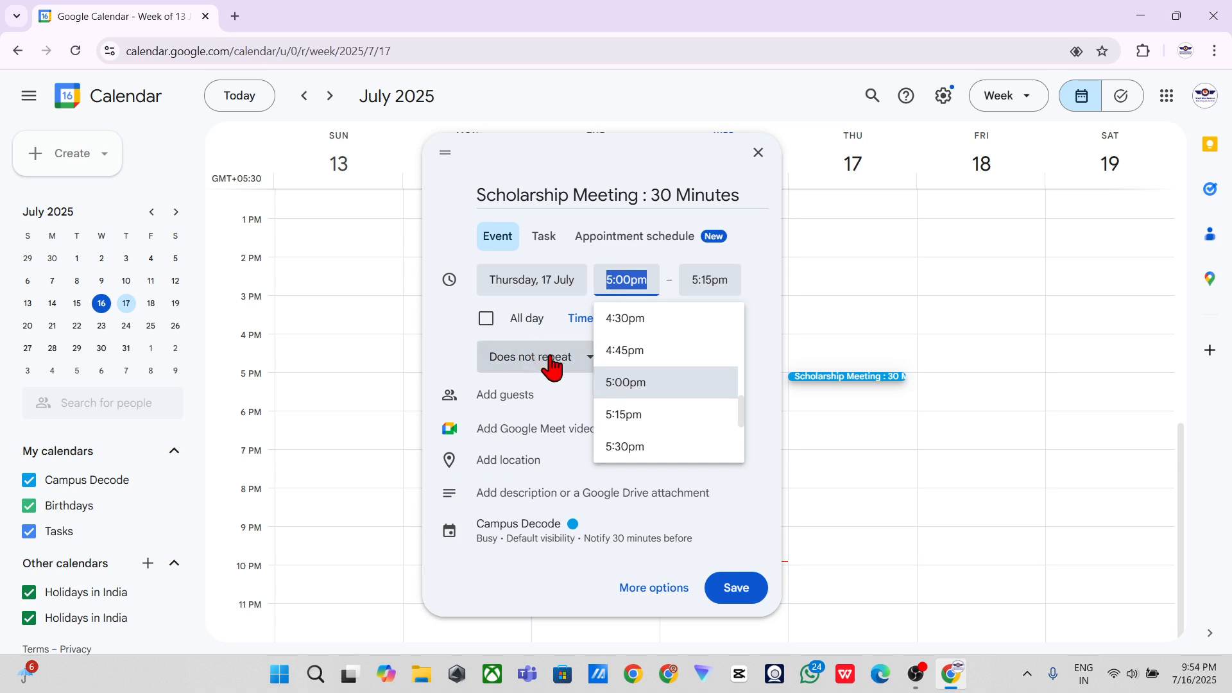
click(493, 330)
click(581, 370)
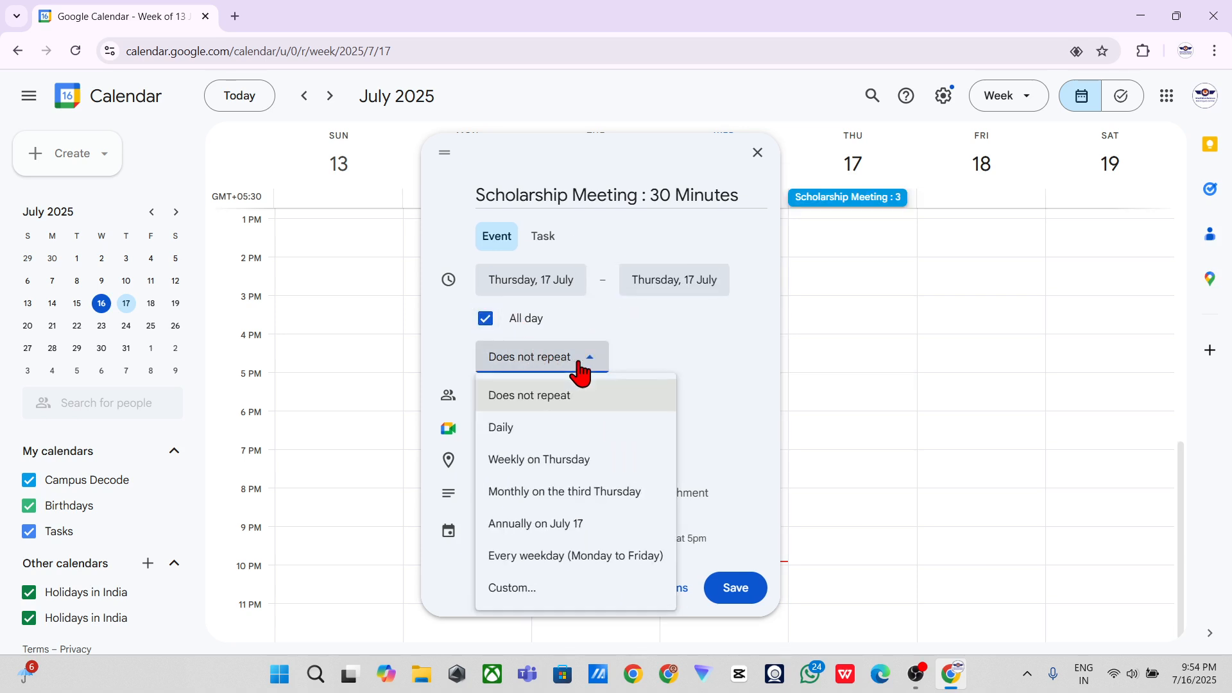
click(579, 368)
click(545, 361)
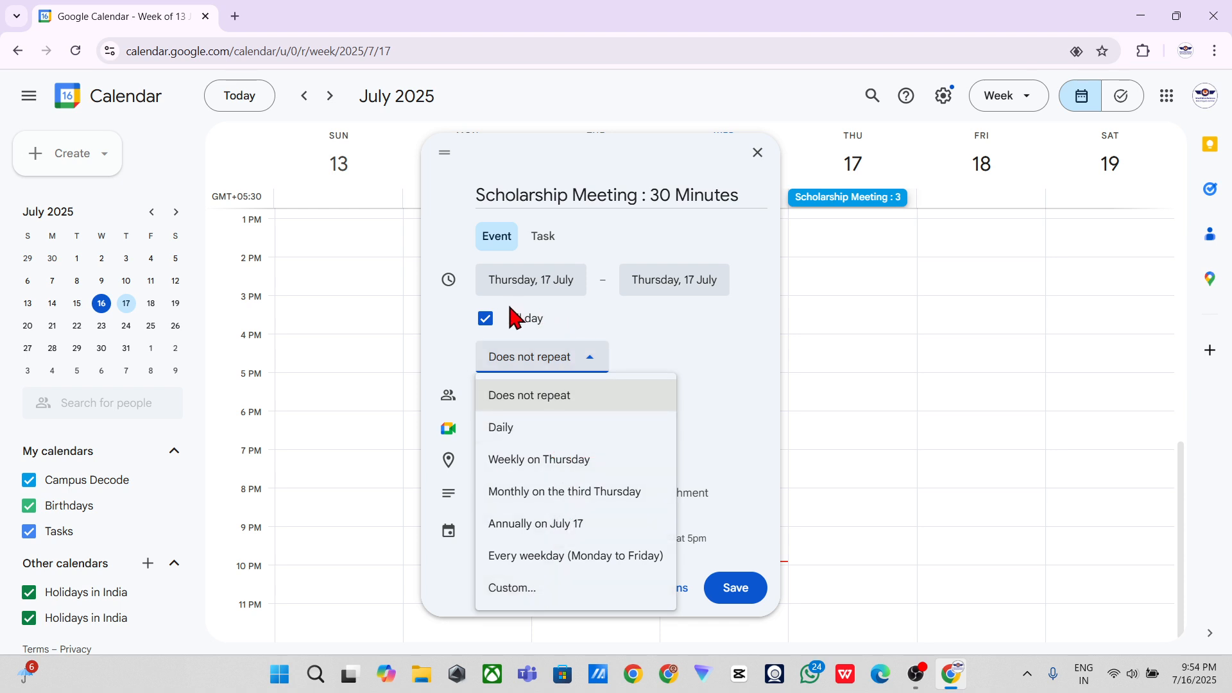
click(520, 324)
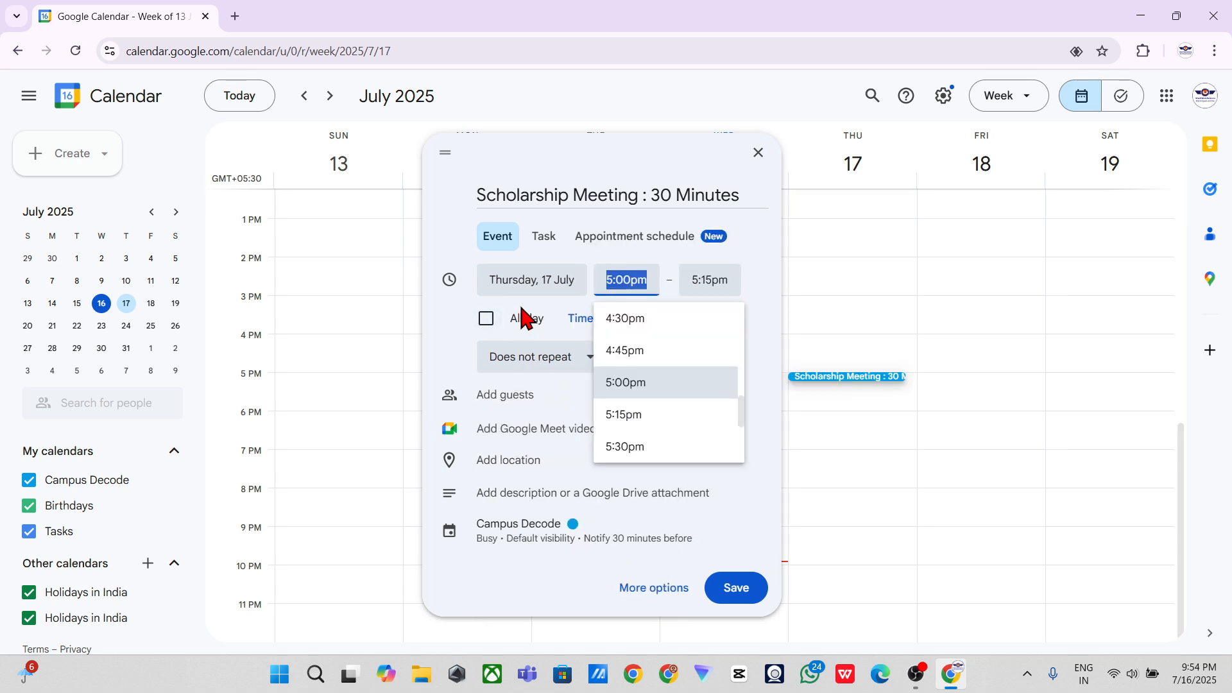
click(834, 287)
Restore the event's start time to 5:00pm with its 15-minute duration
click(645, 280)
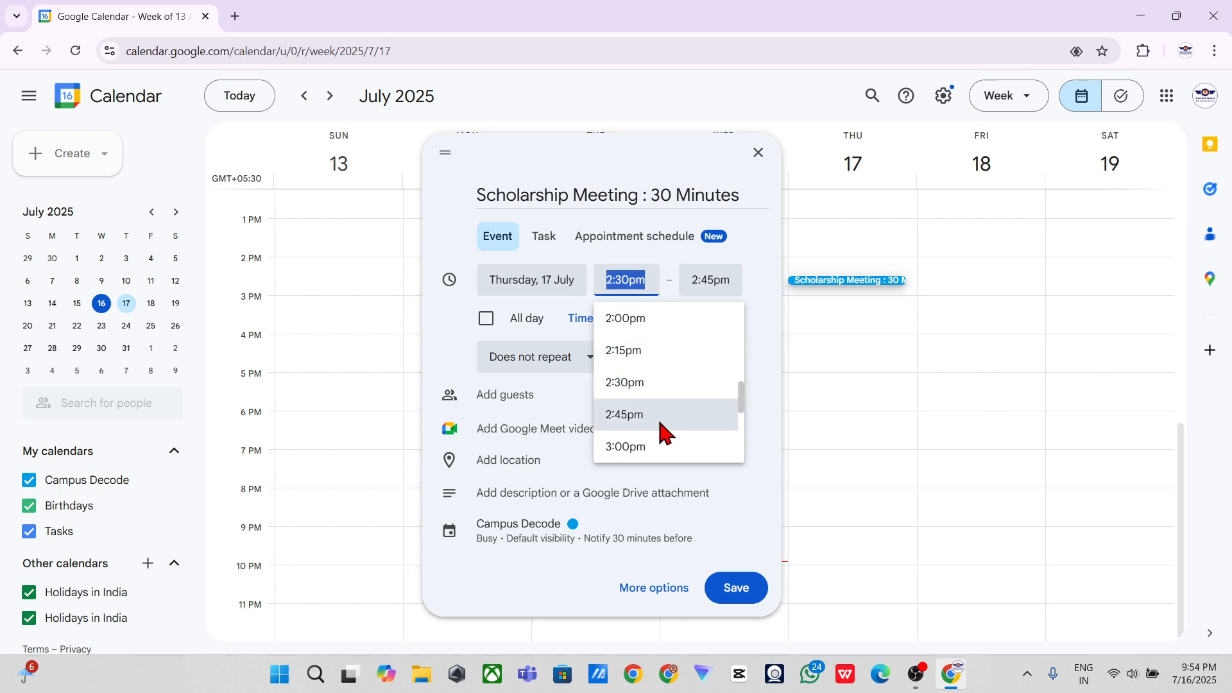
scroll(693, 385, down, 5)
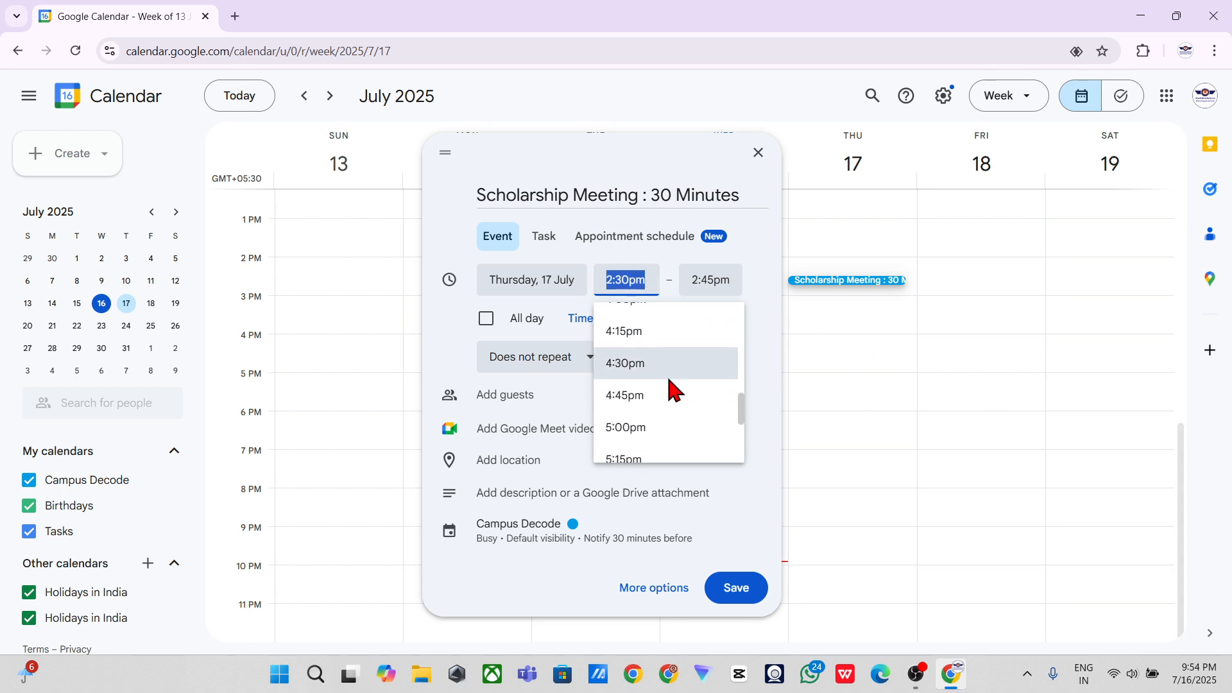
click(660, 359)
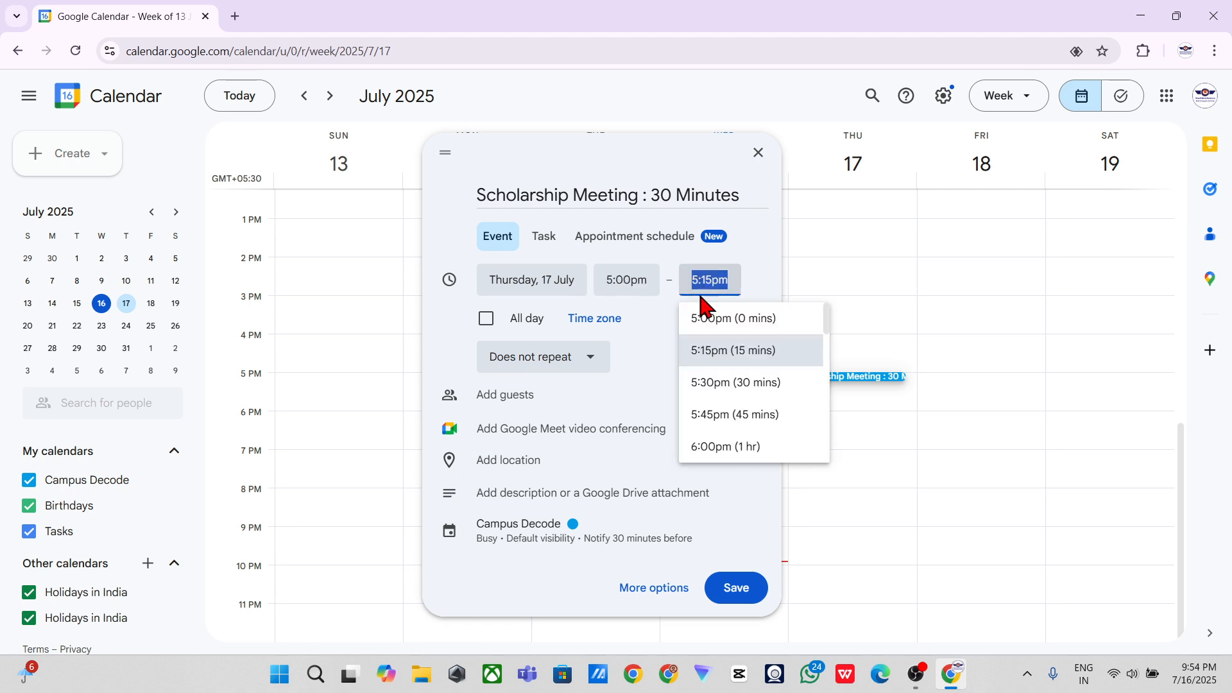
click(661, 334)
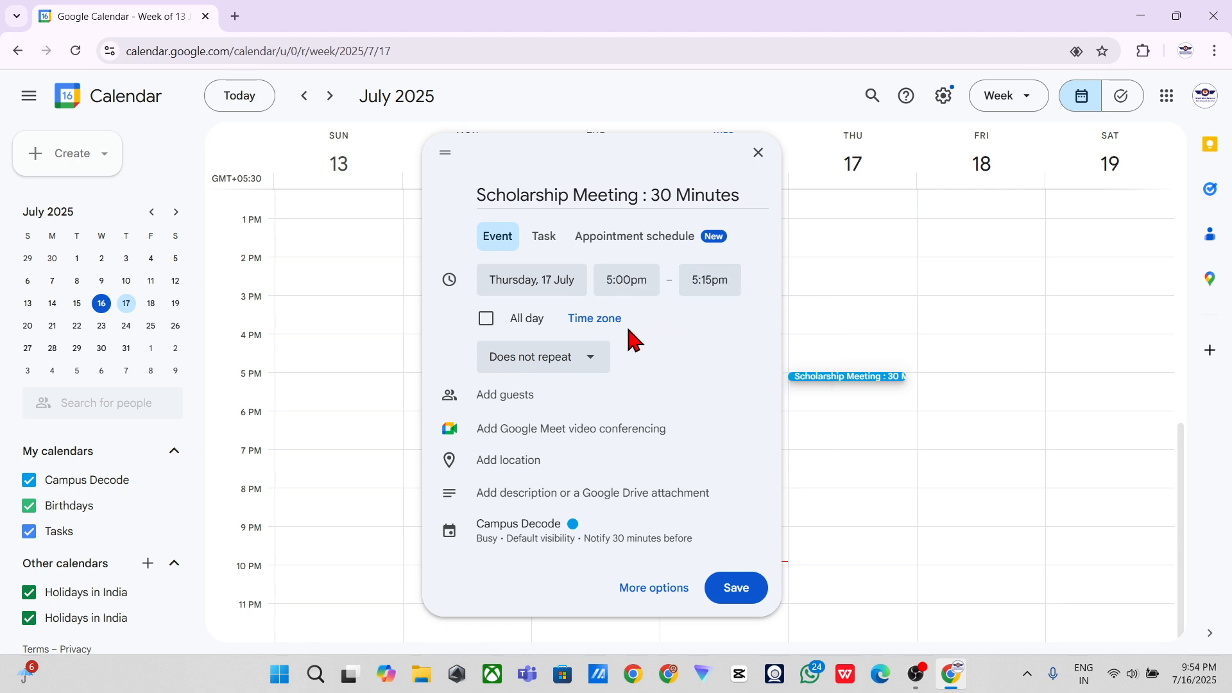
Check the event's repeat choices, keep Does not repeat, and add a suggested contact as a guest by e-mail
click(550, 378)
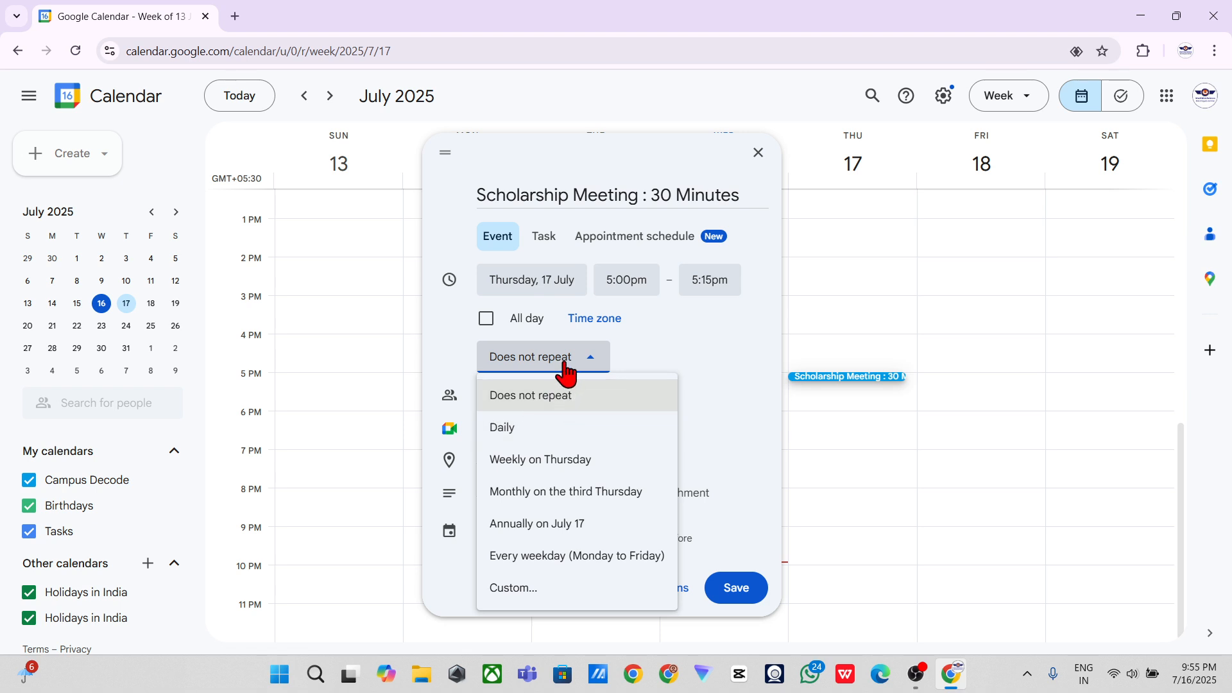
click(566, 363)
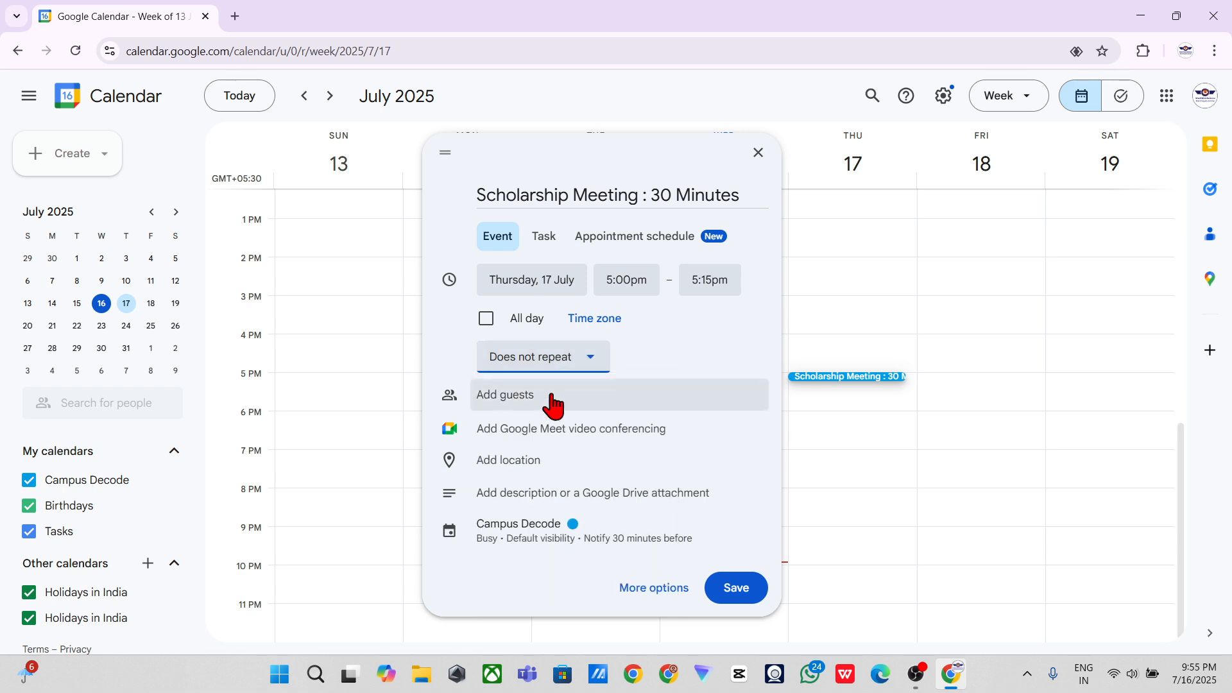
click(553, 393)
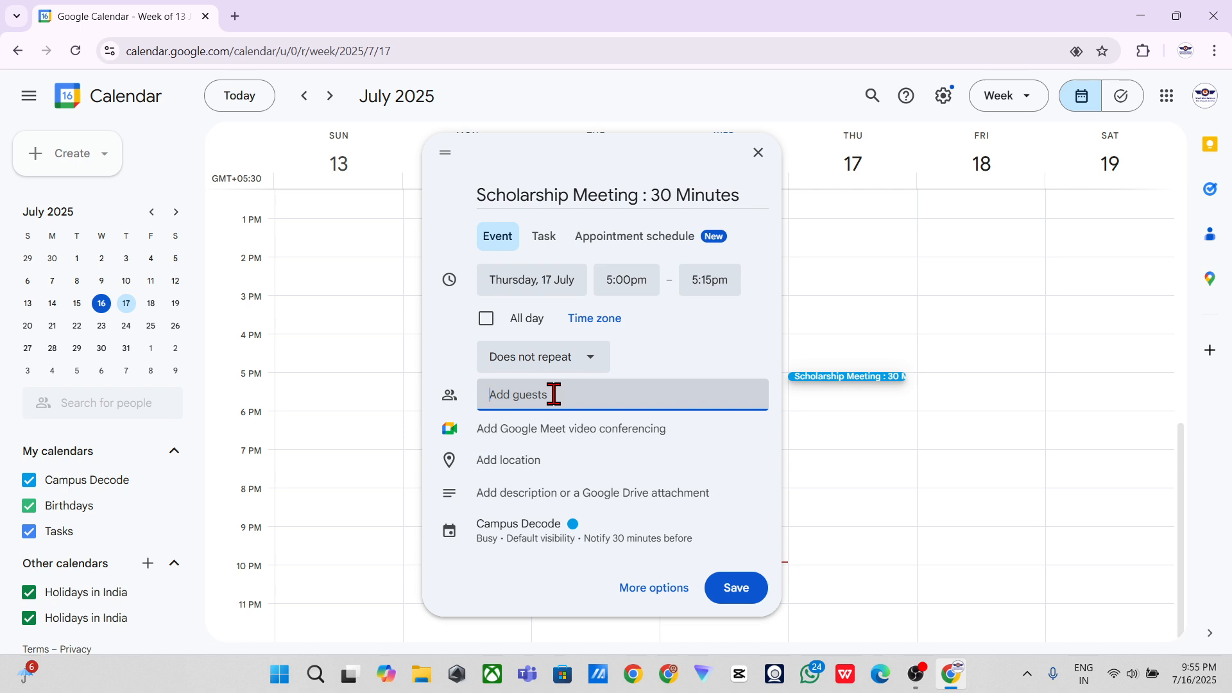
text(sye)
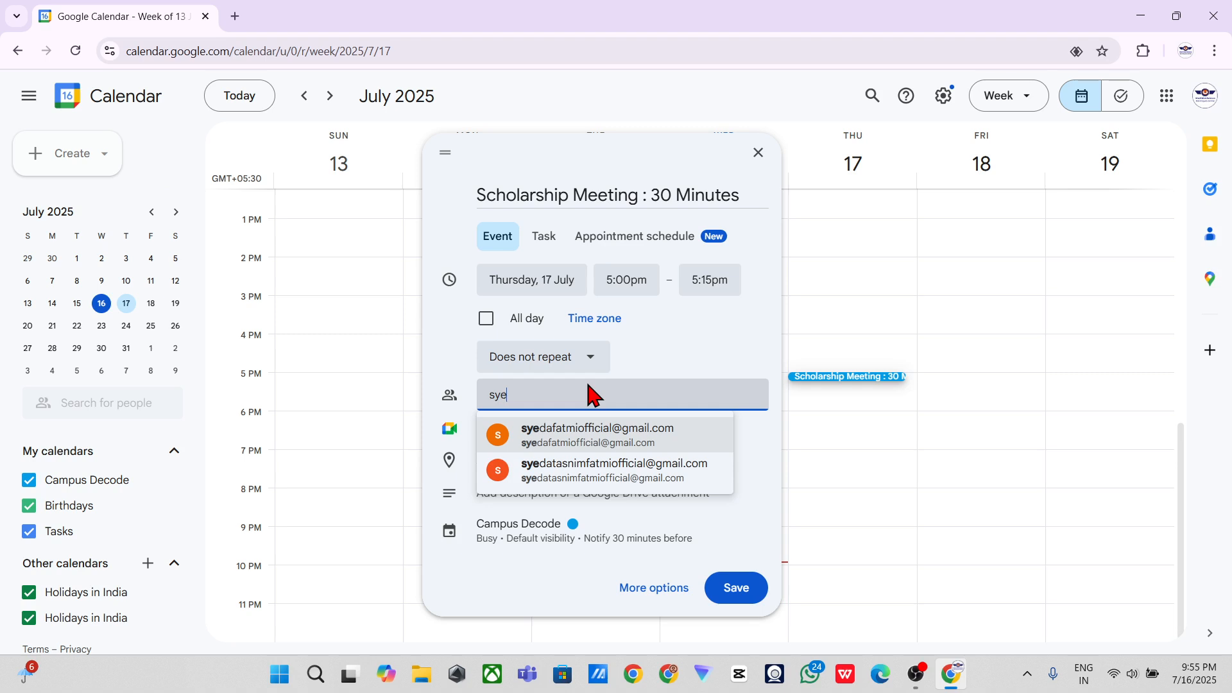
click(646, 444)
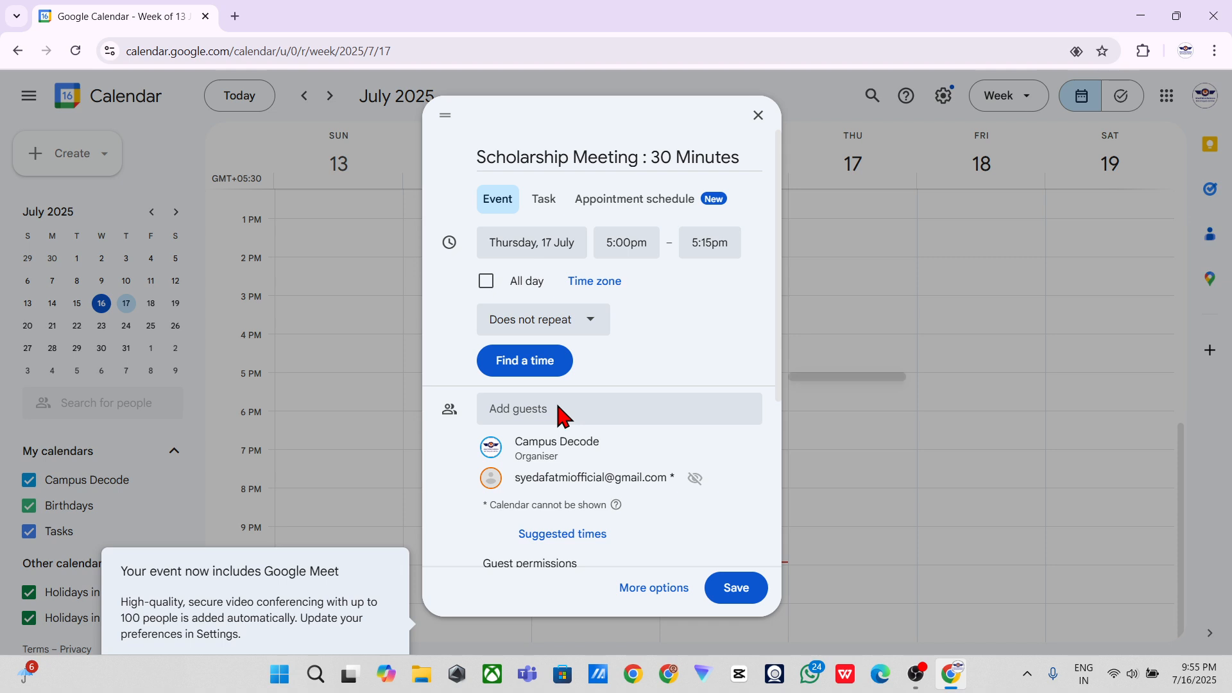
Look over the guest, Google Meet and location sections, then try the description text "vcnvbm" and erase it
click(560, 411)
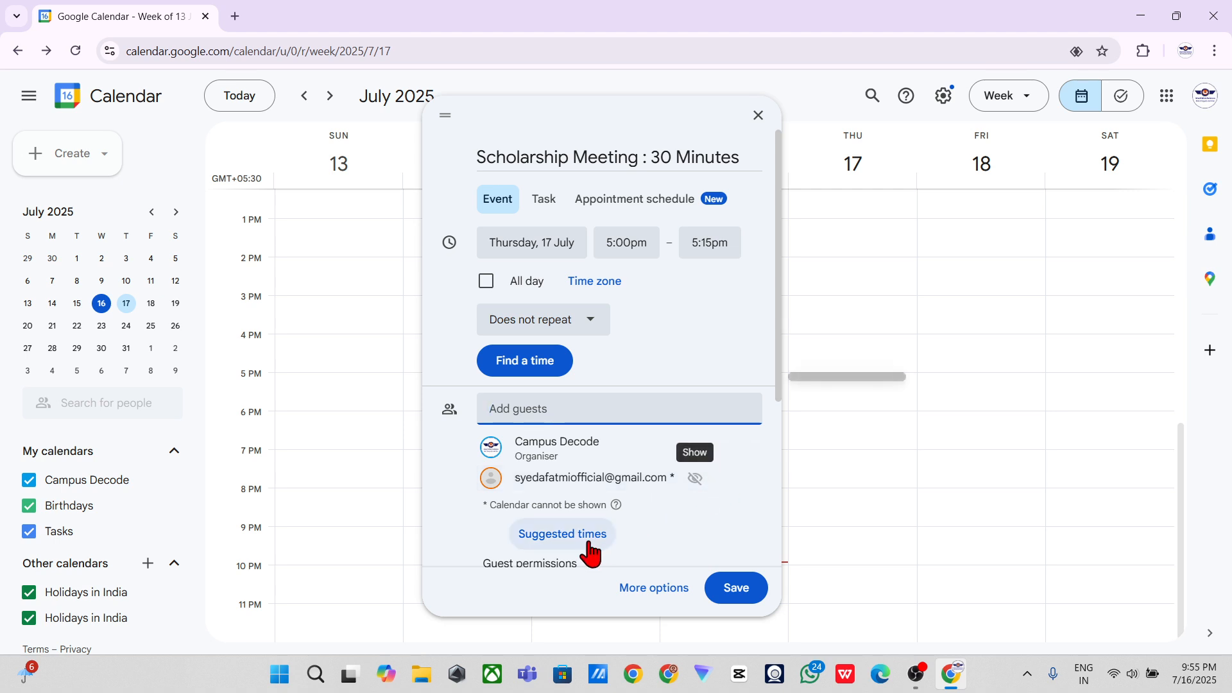
scroll(590, 550, down, 2)
scroll(593, 549, down, 3)
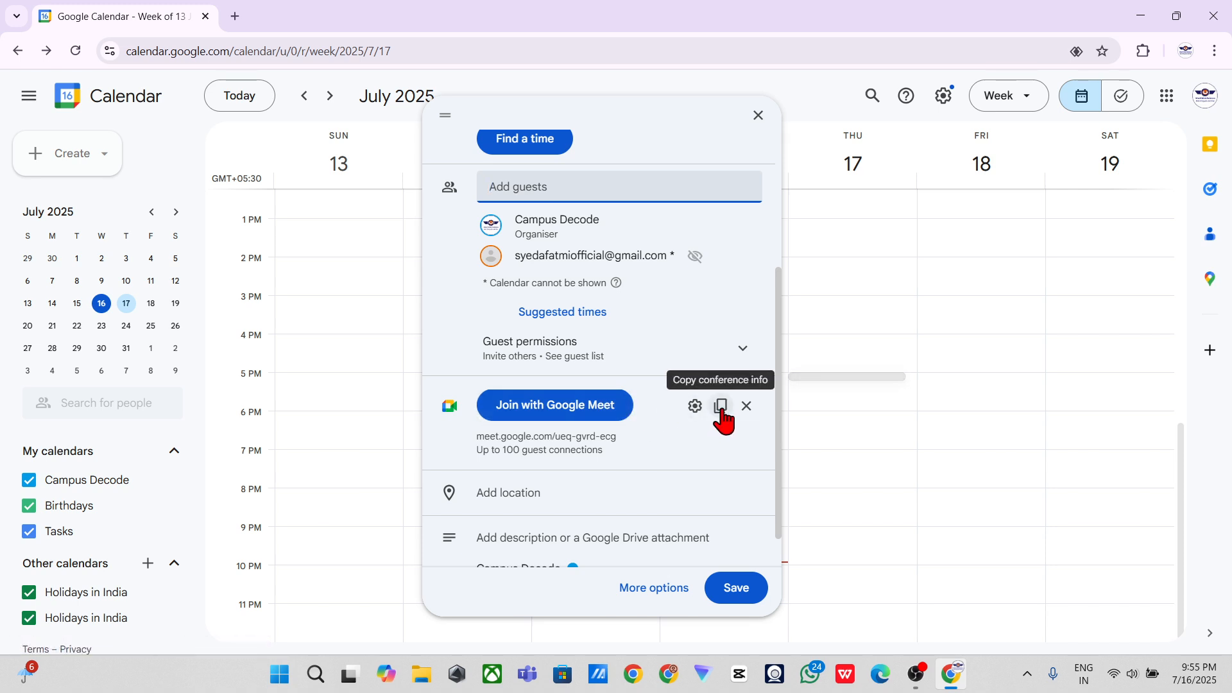
scroll(722, 418, down, 1)
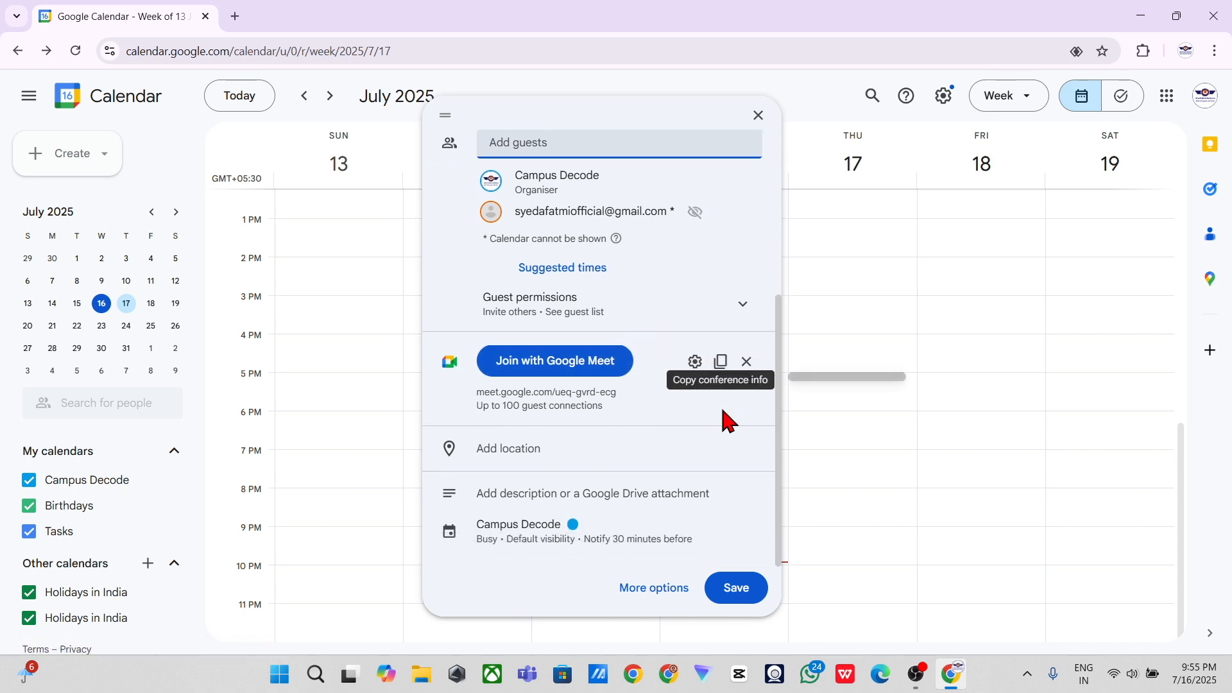
click(532, 460)
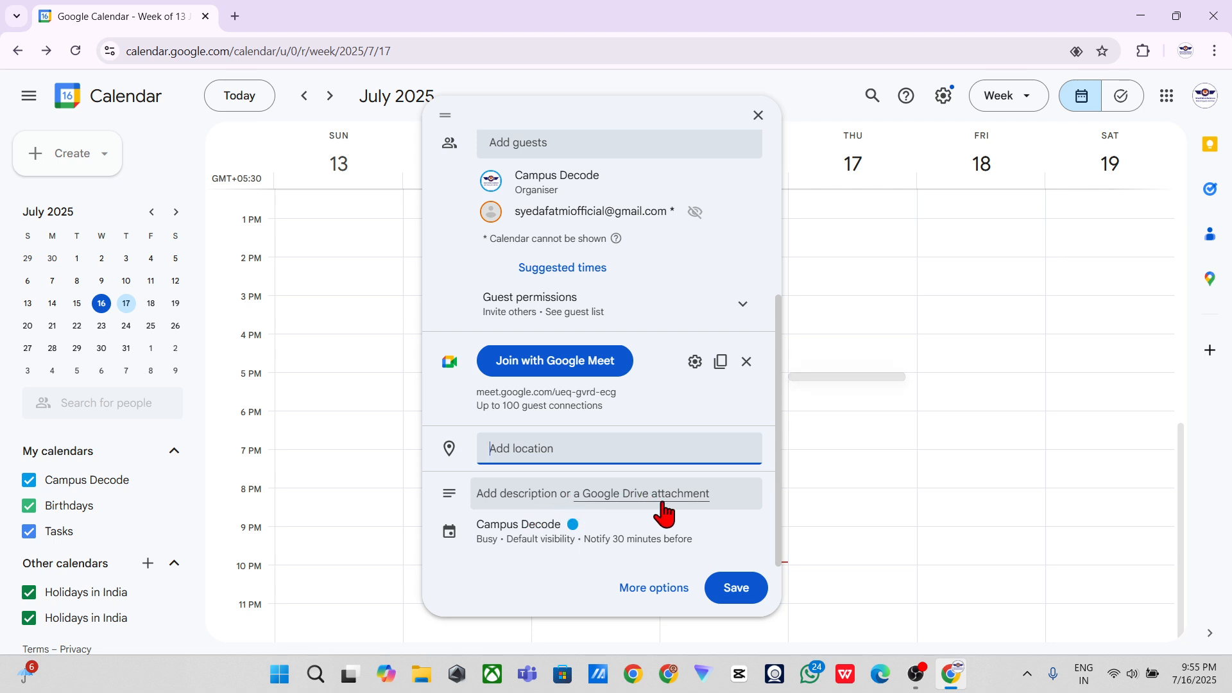
click(504, 500)
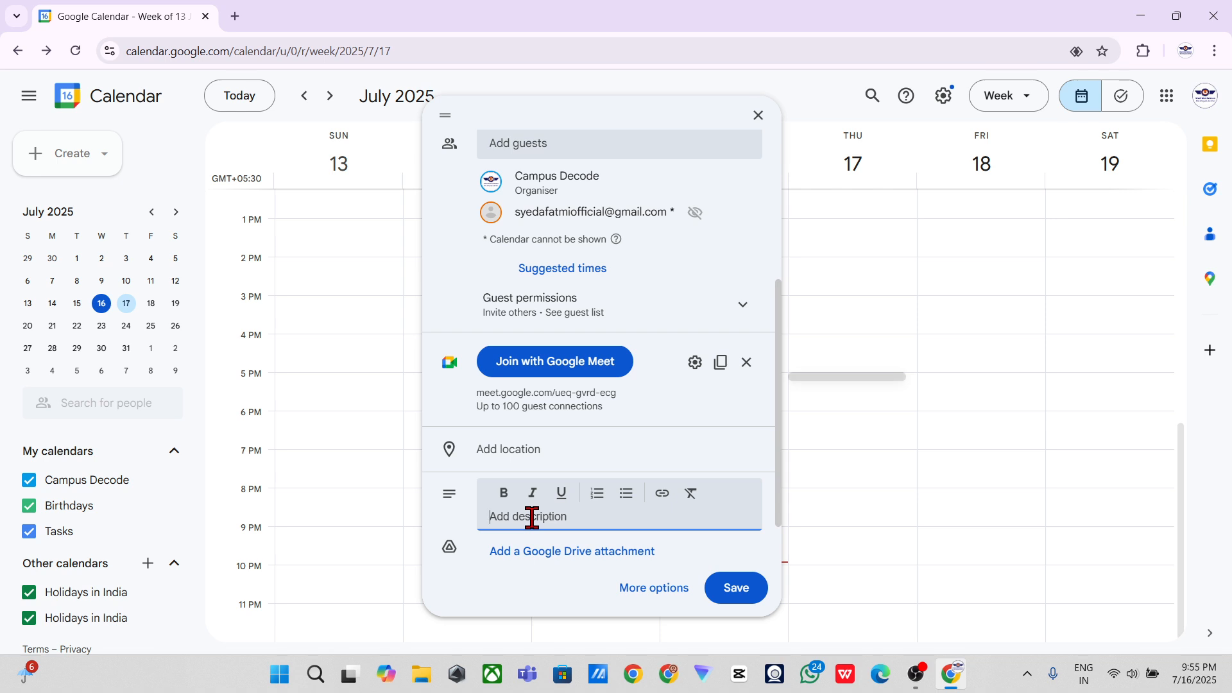
text(vcnvbm)
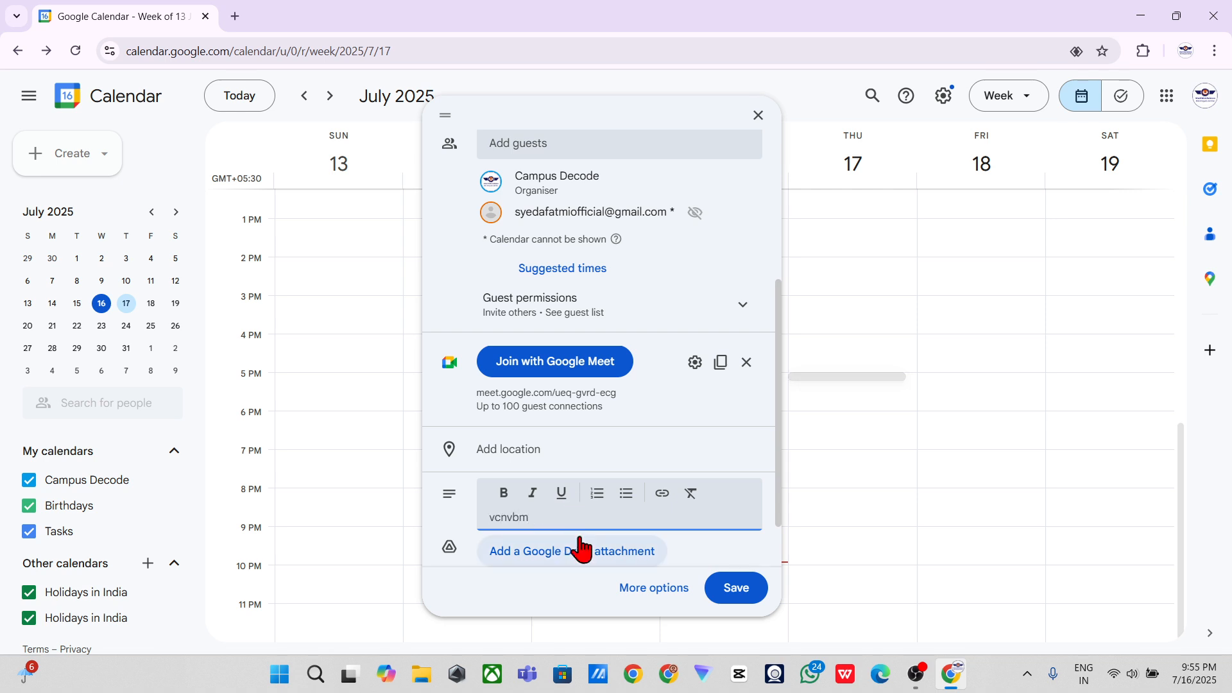
key(BackSpace)
key(BackSpace)
key(BackSpace)
key(BackSpace)
key(BackSpace)
key(BackSpace)
Add two extra notifications to the event, one 10 minutes before and one 5 minutes before
scroll(648, 532, down, 1)
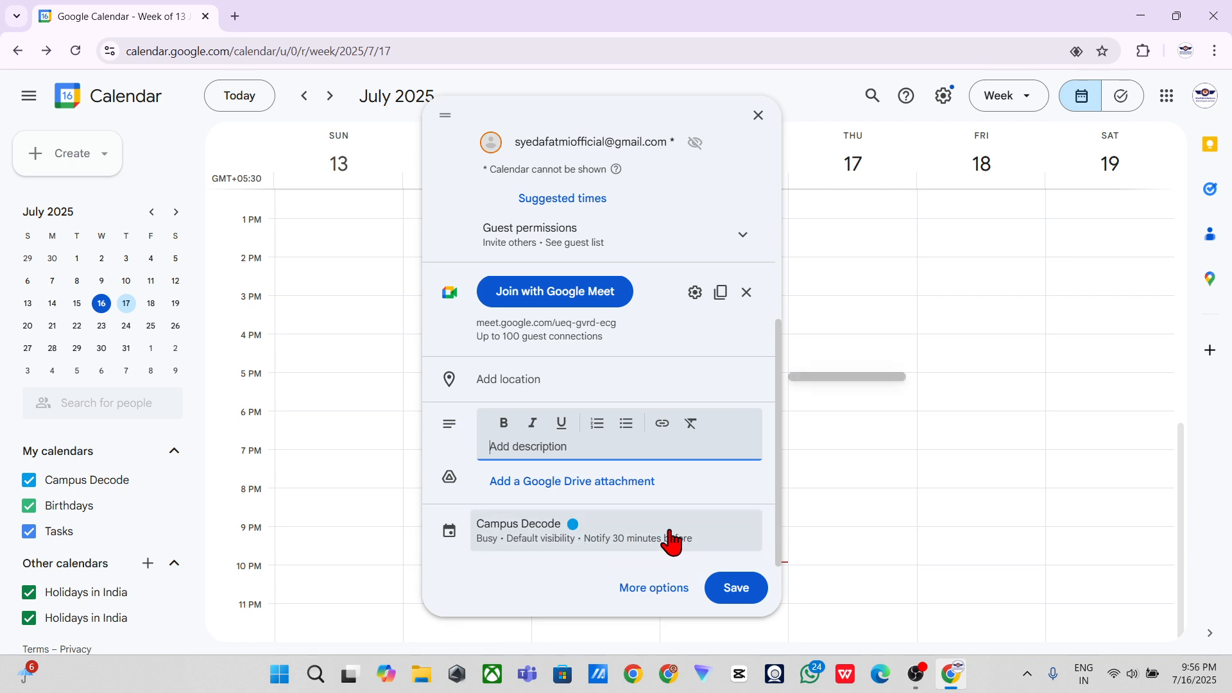
click(731, 588)
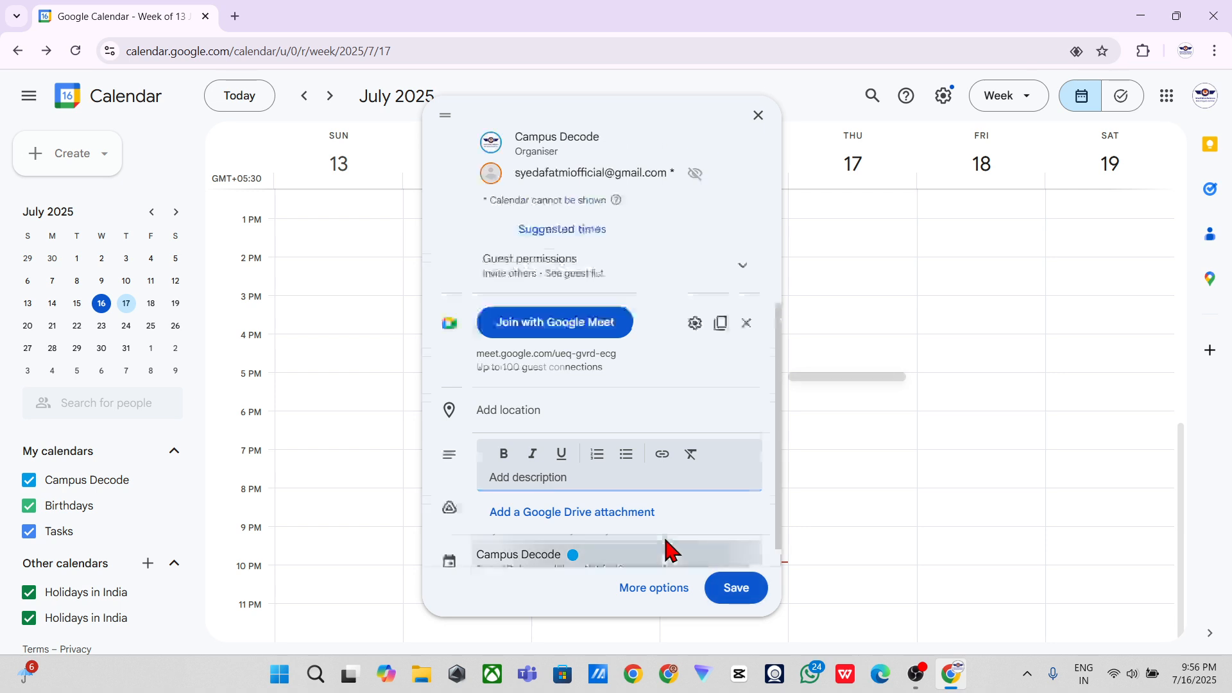
click(665, 544)
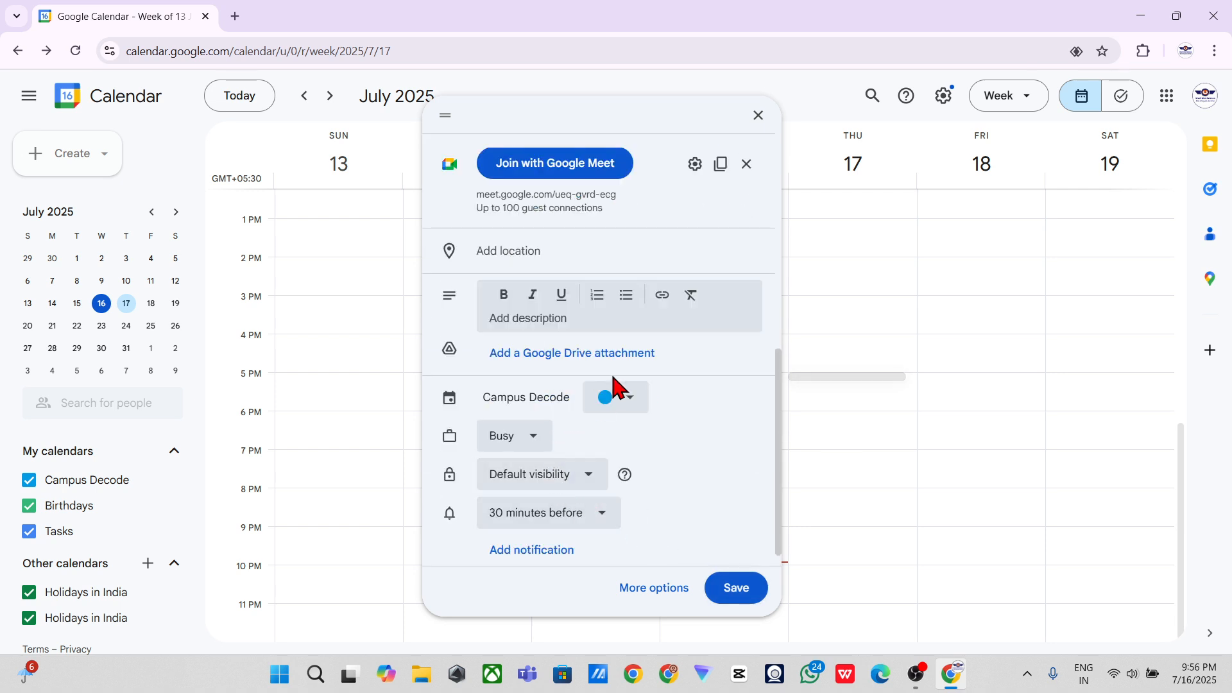
scroll(565, 513, down, 1)
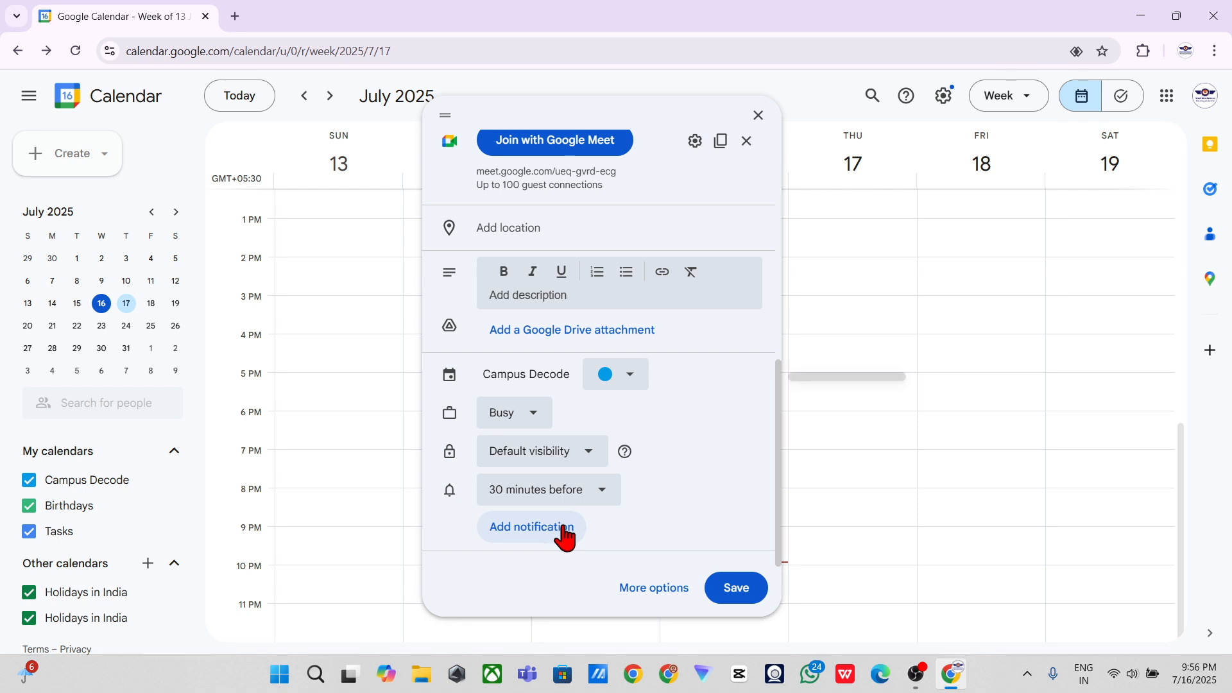
click(565, 535)
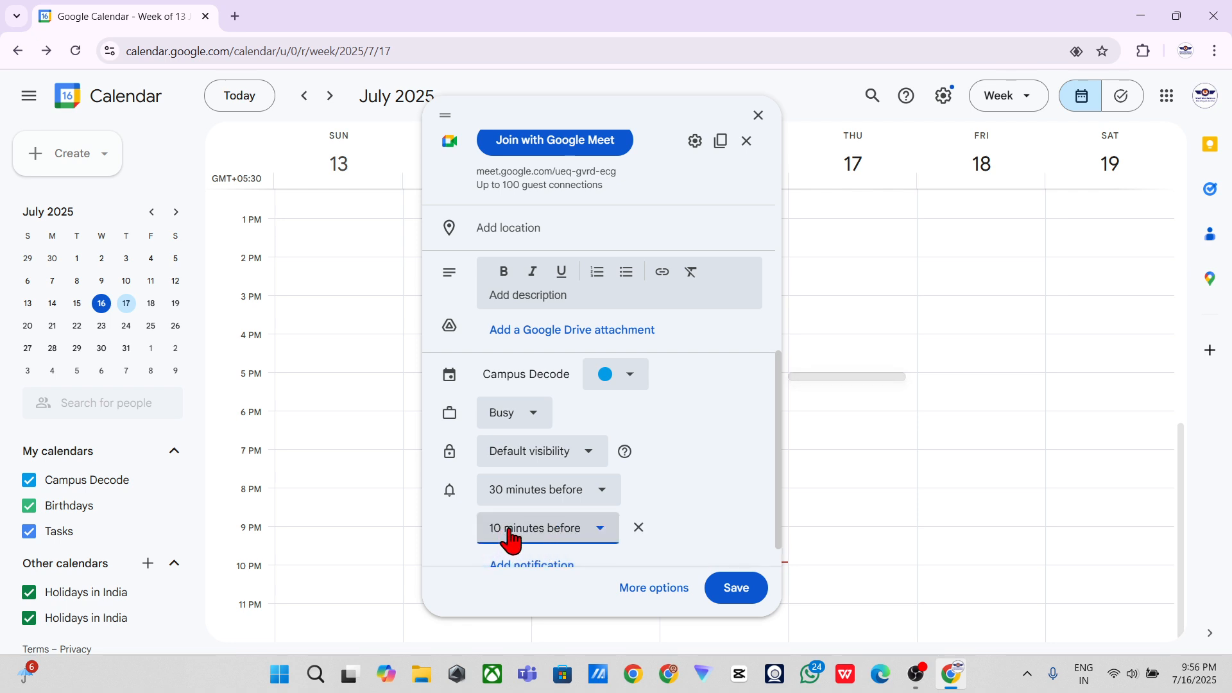
click(512, 535)
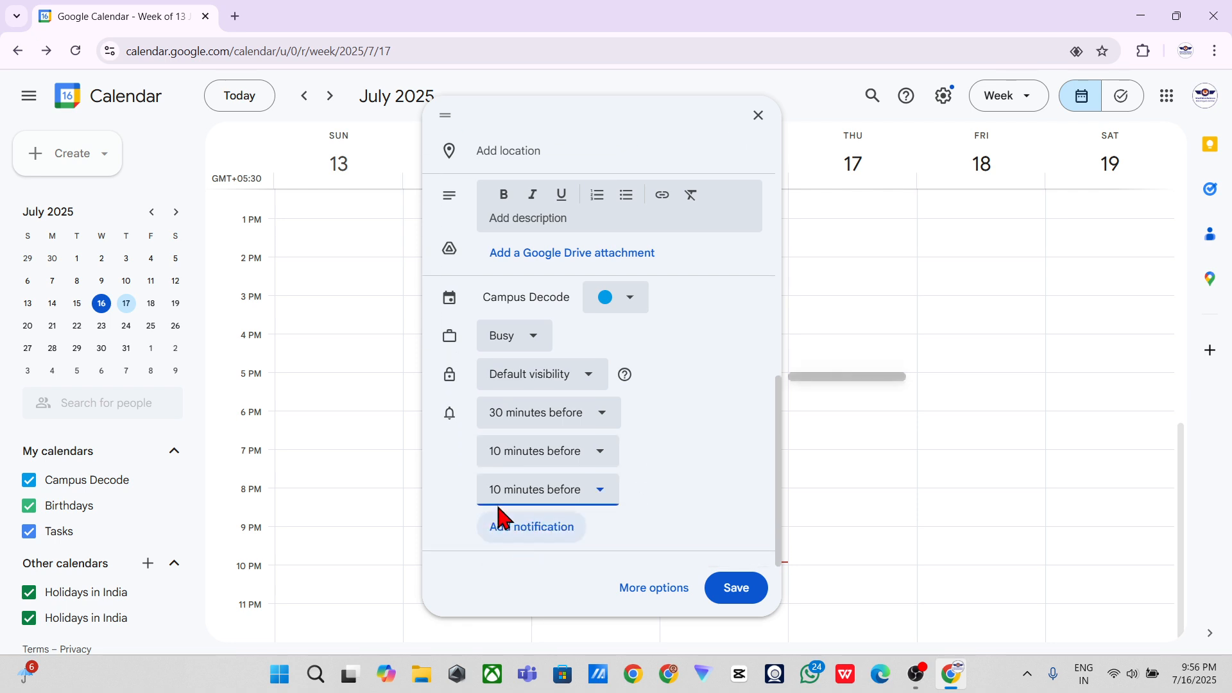
click(500, 495)
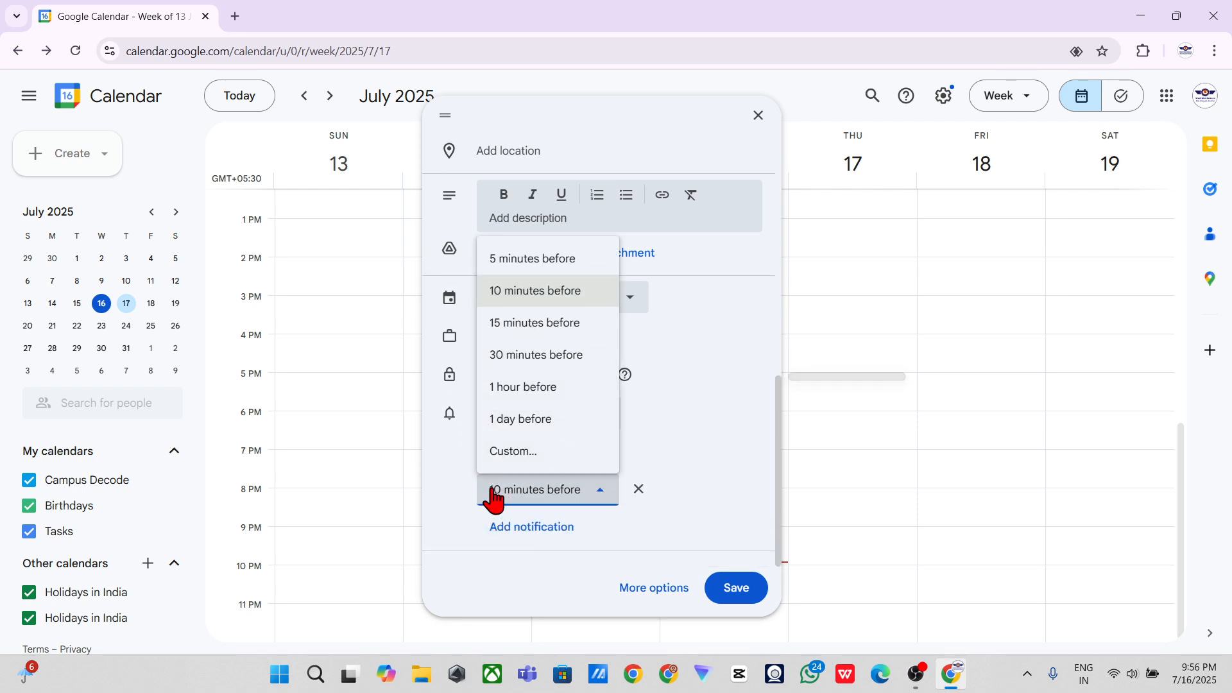
click(530, 260)
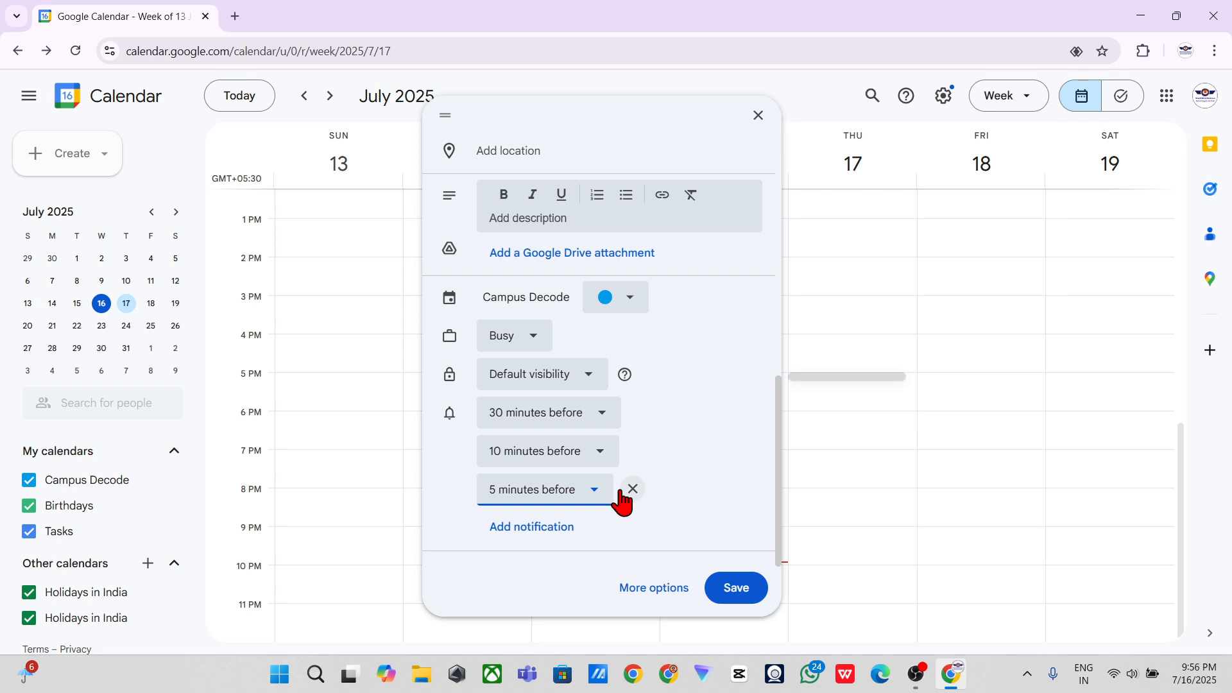
Save the Scholarship Meeting event and send the invitation e-mails to its guests
scroll(723, 585, up, 2)
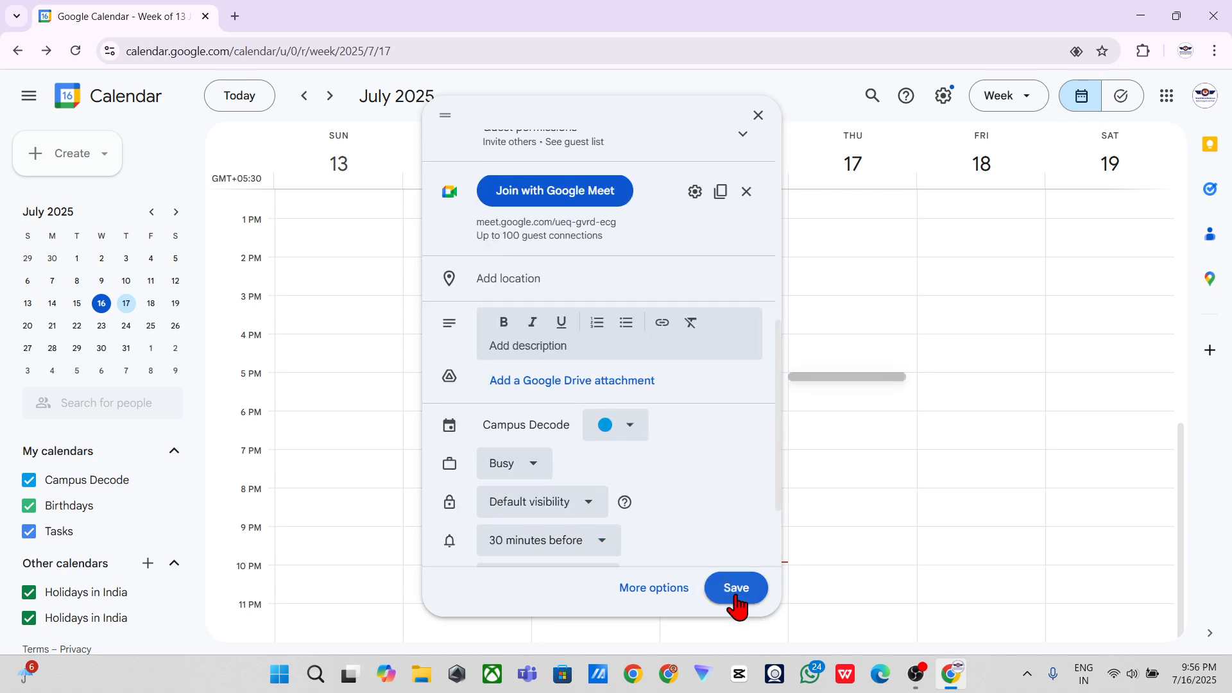
click(738, 603)
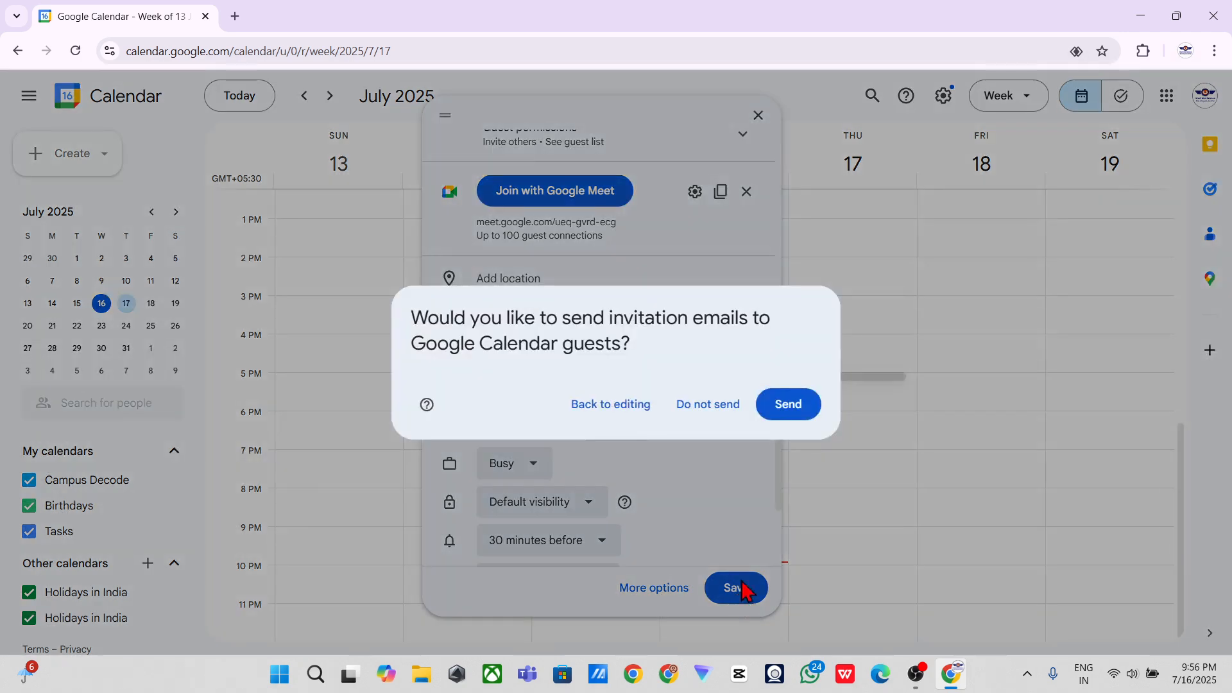
click(796, 404)
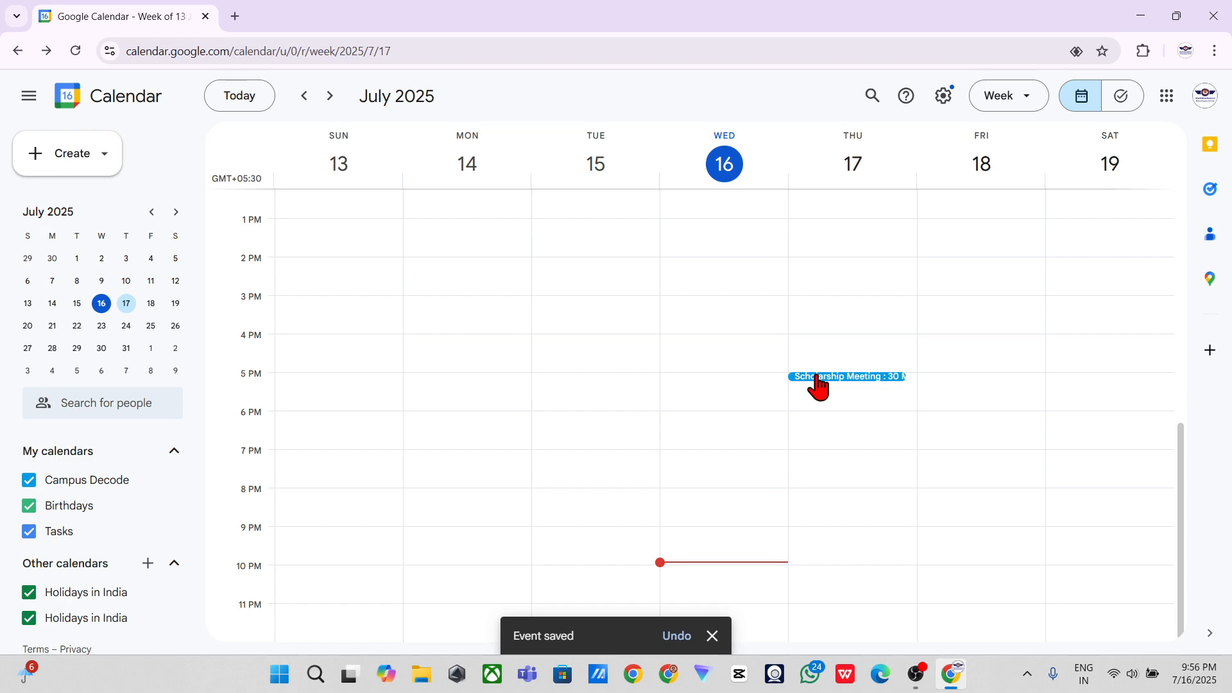
Open the saved Scholarship Meeting event on 17 July for editing and review its full details
click(818, 379)
double_click(821, 384)
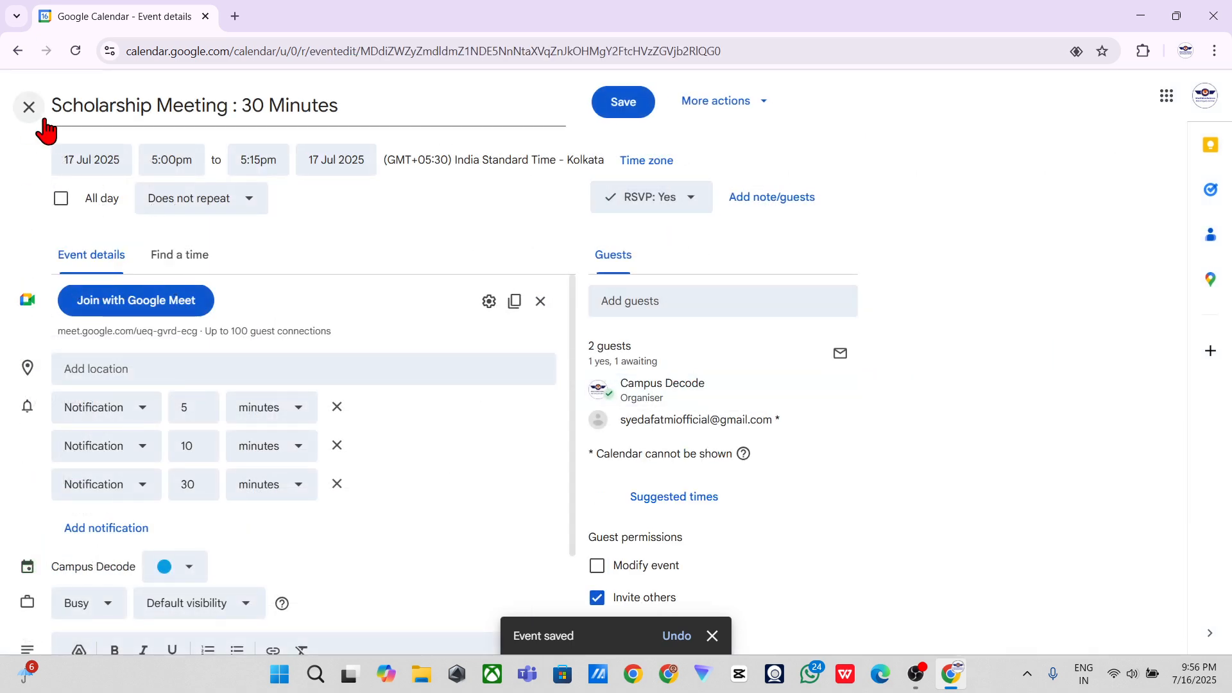
click(29, 106)
click(864, 384)
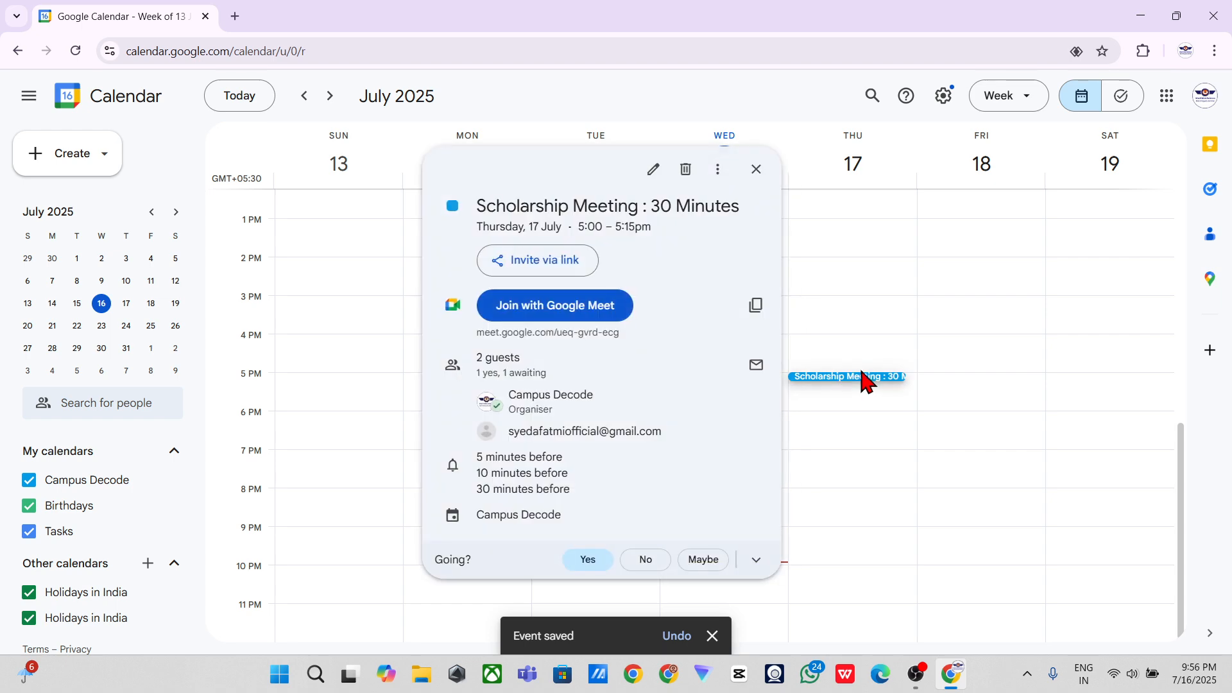
click(652, 168)
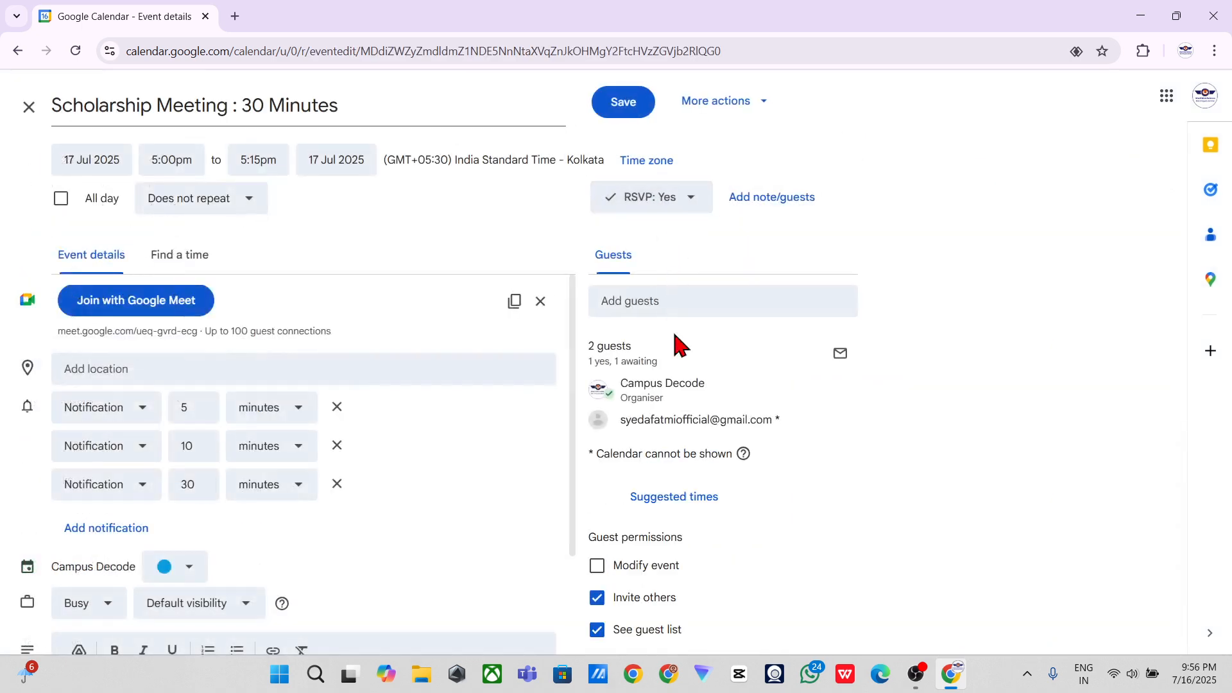
scroll(121, 434, down, 3)
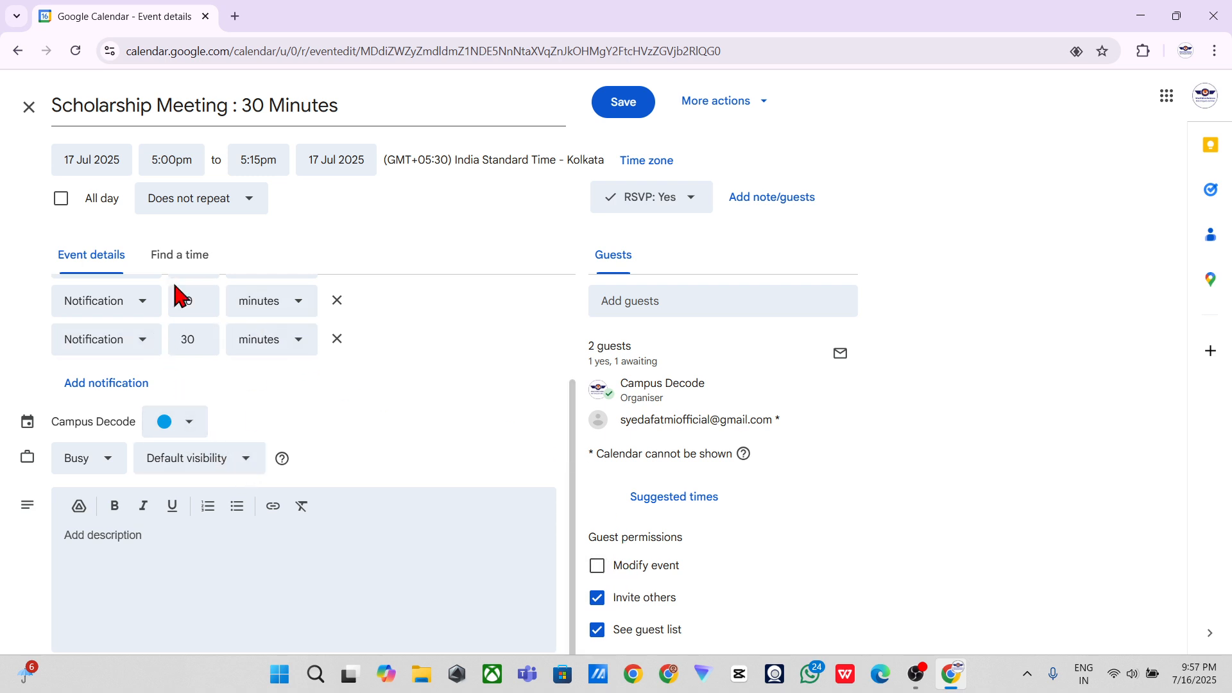
Try the Modify event guest permission, turn it off again, and view the suggested guests without adding any
click(594, 567)
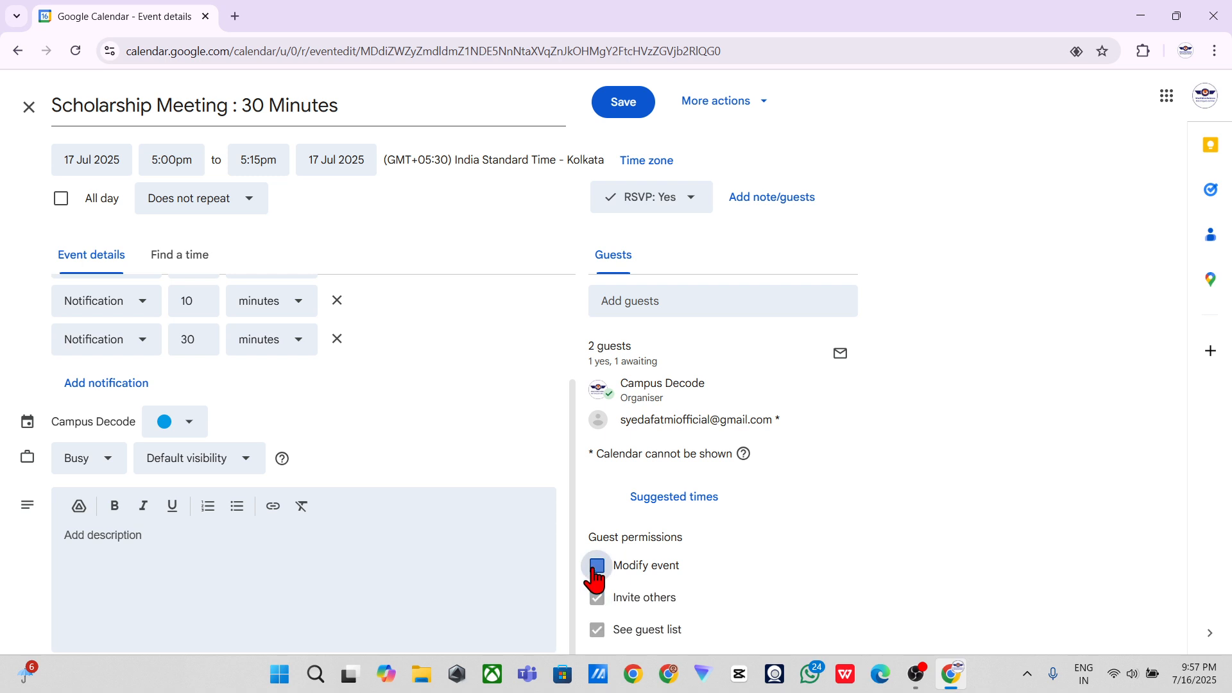
click(597, 567)
click(629, 301)
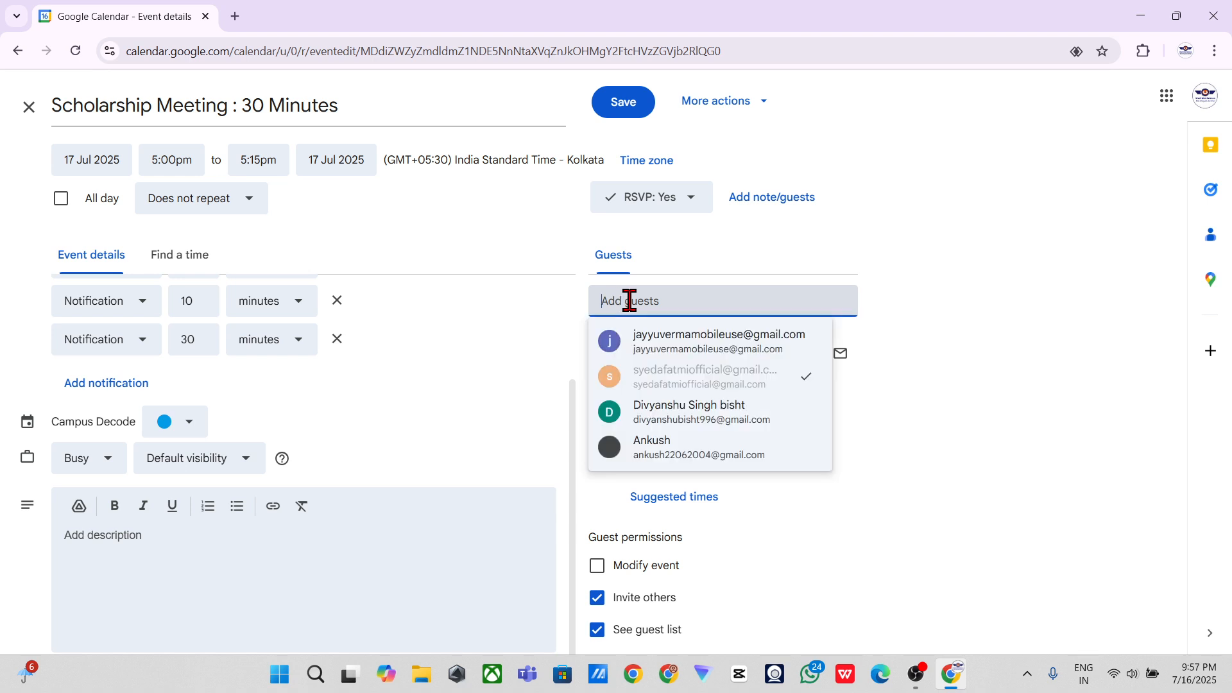
click(913, 468)
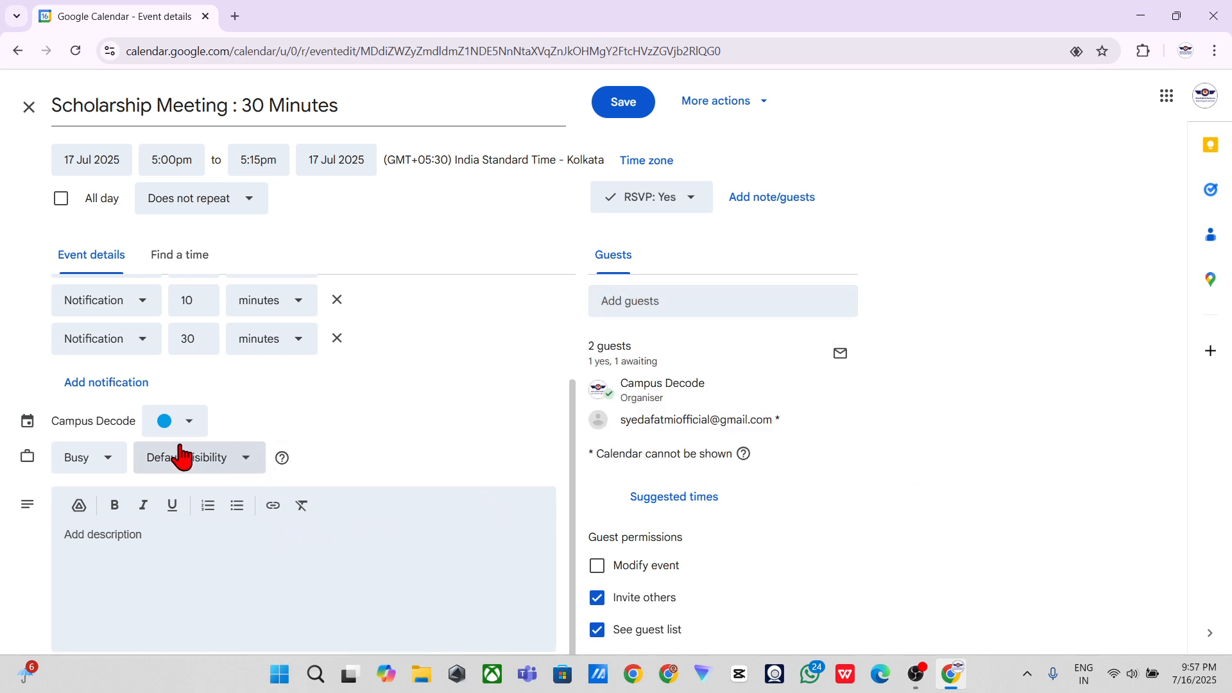
Look through the event's colour, Busy/Free and visibility choices without changing them
click(167, 428)
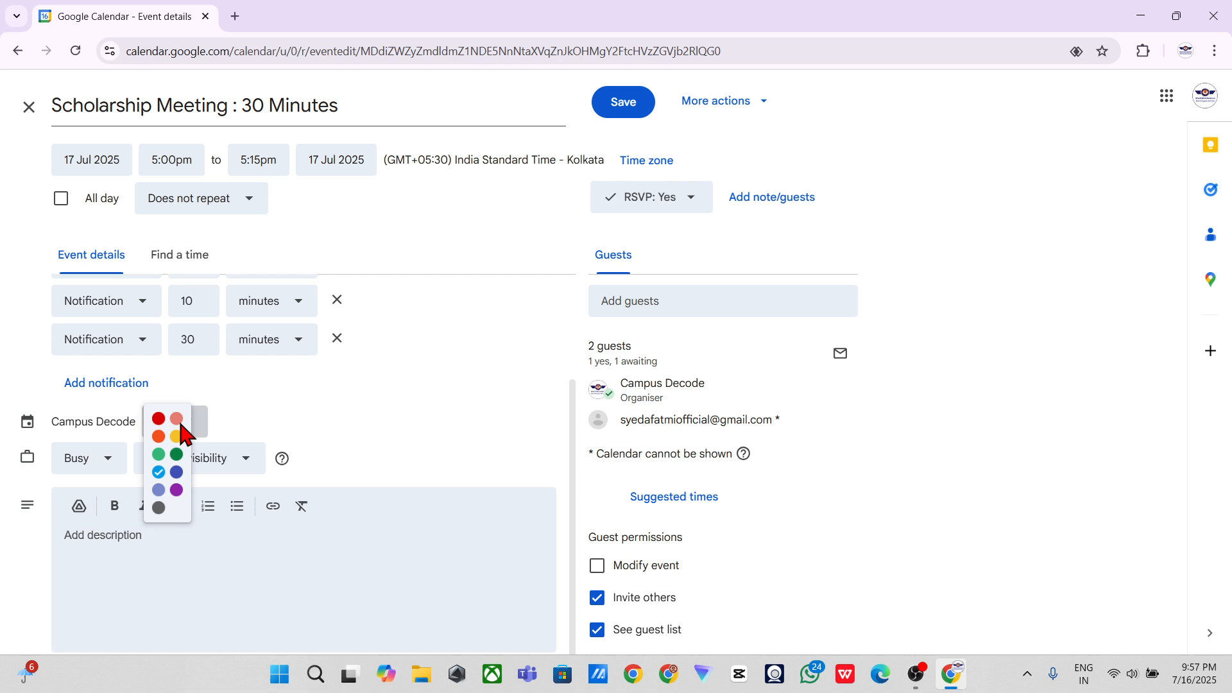
click(236, 432)
click(102, 459)
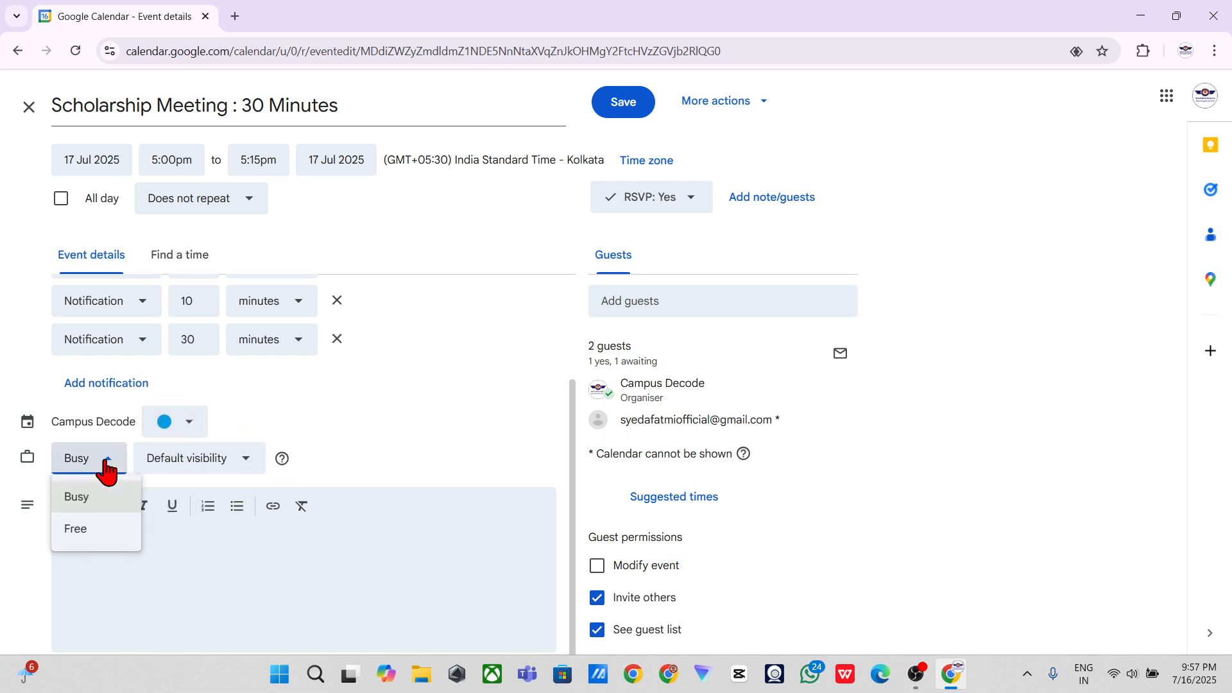
click(341, 592)
click(238, 460)
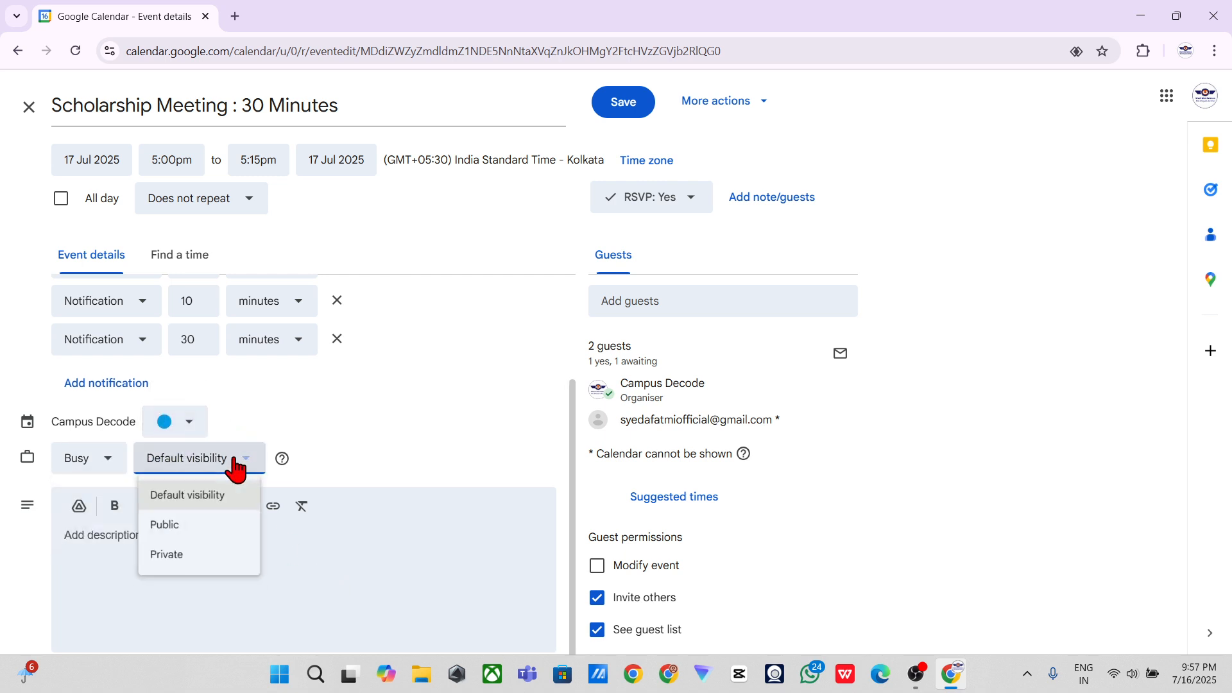
click(288, 443)
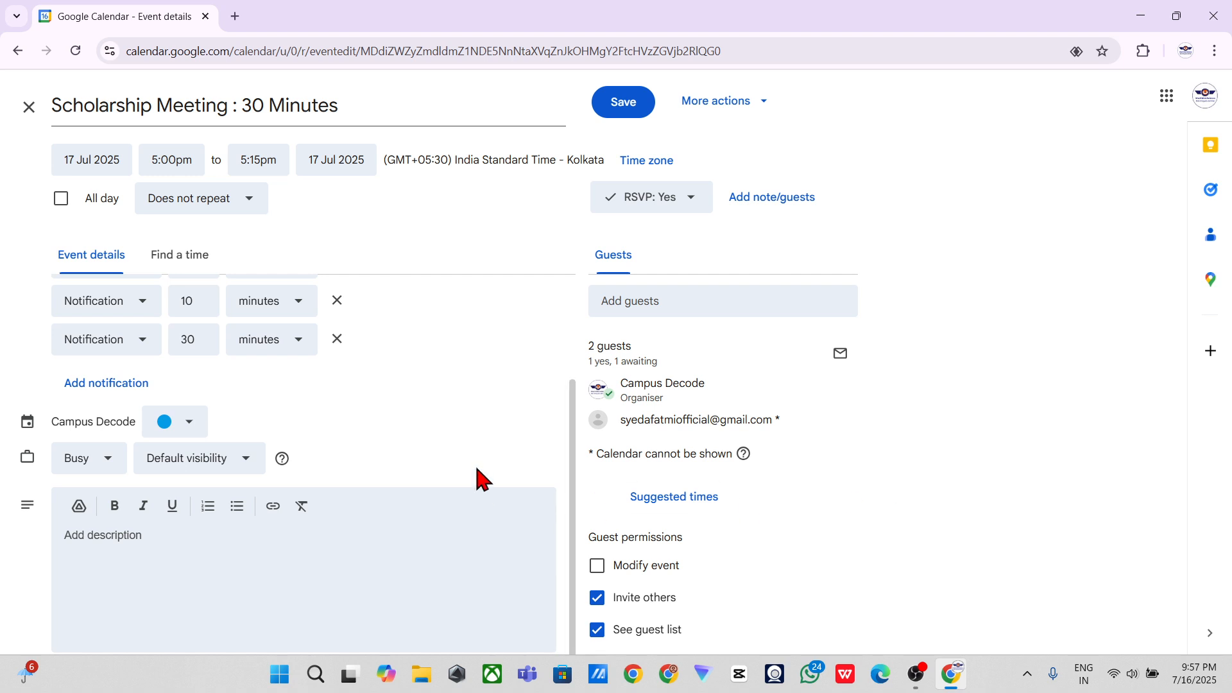
View the additional actions available for the event, then save it and return to the week view
click(704, 104)
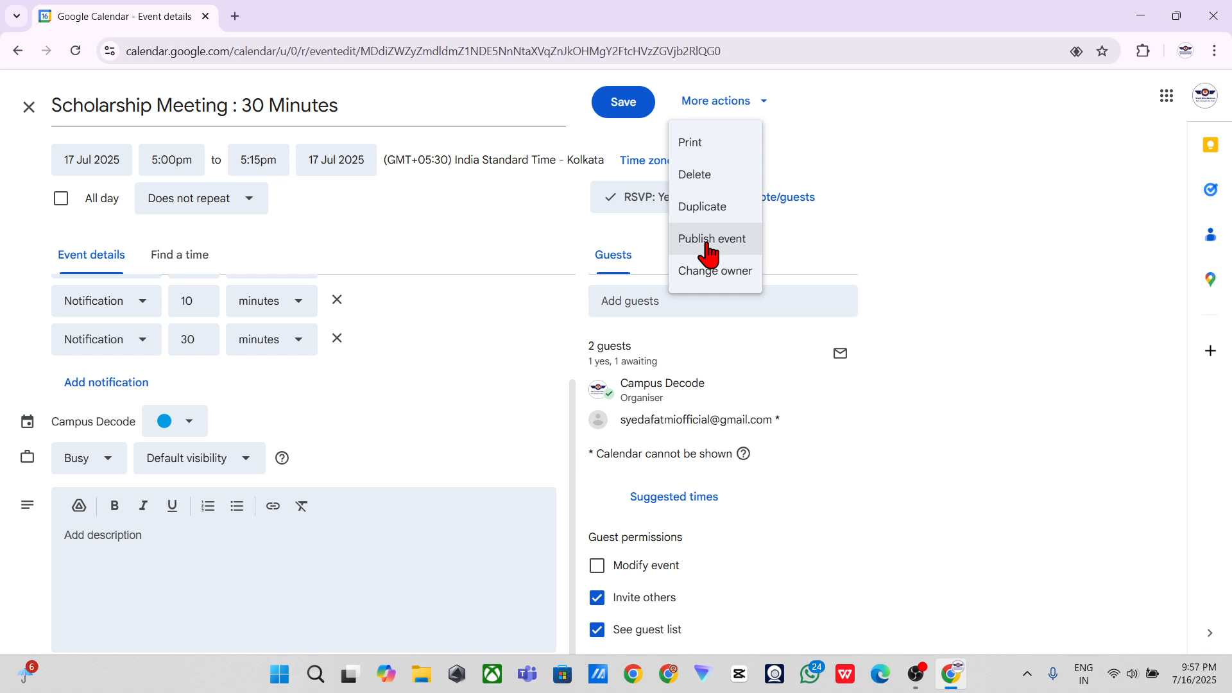
click(616, 103)
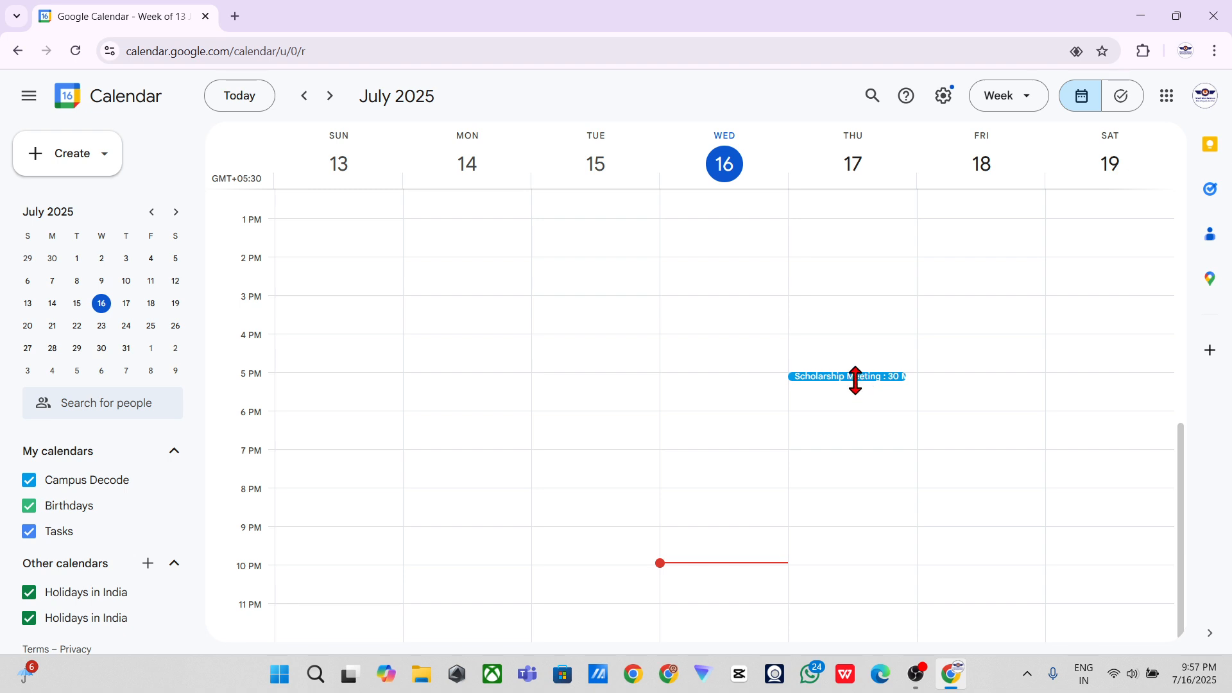
View the summary of the Scholarship Meeting event on 17 July and return to the week view
click(855, 381)
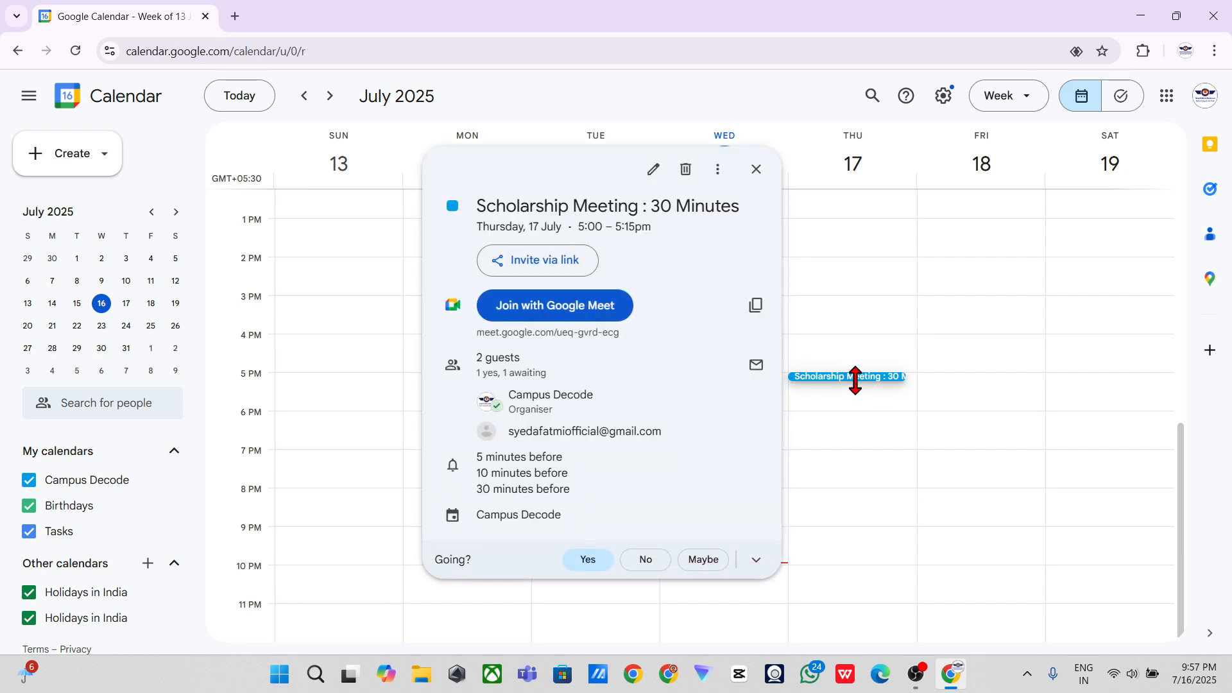
click(914, 327)
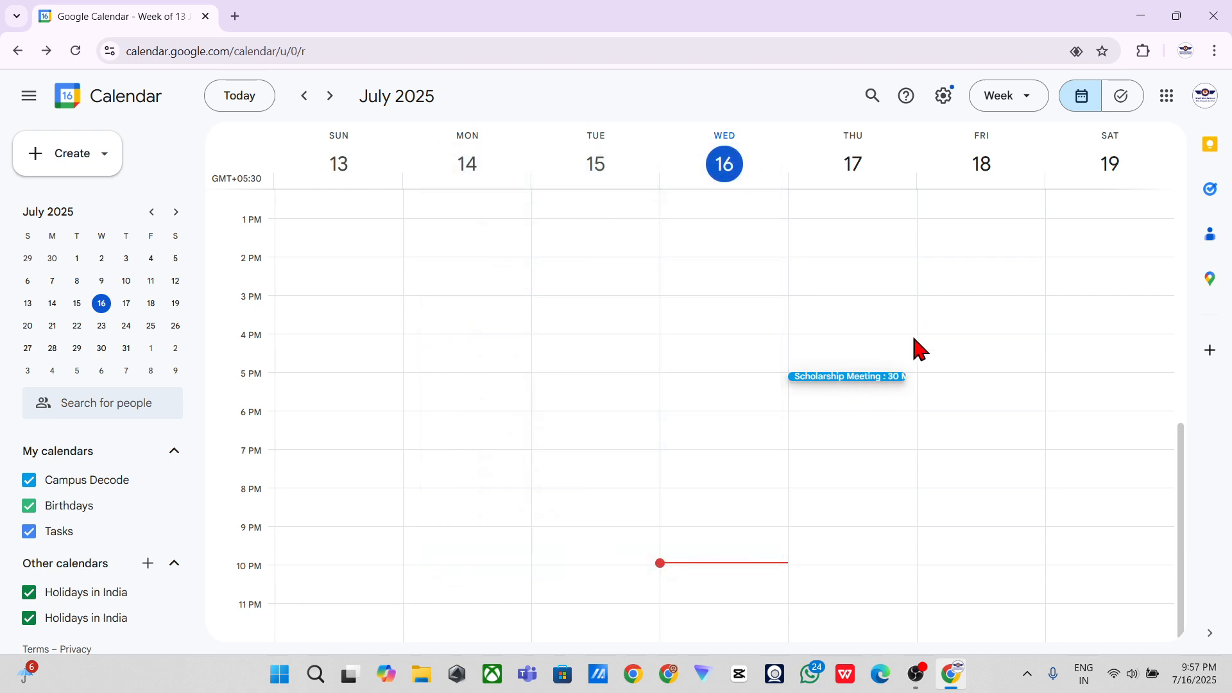
click(886, 378)
key(Escape)
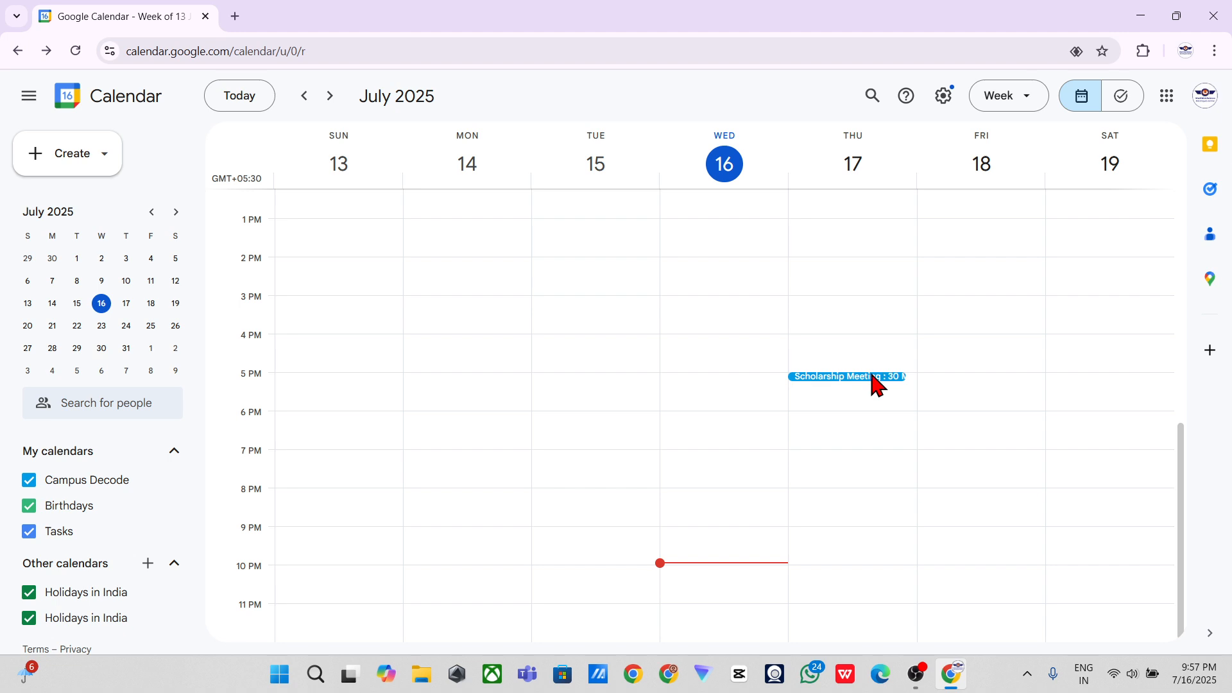
Copy the Google Meet joining link of the Scholarship Meeting event on 17 July and select the displayed link text
click(877, 379)
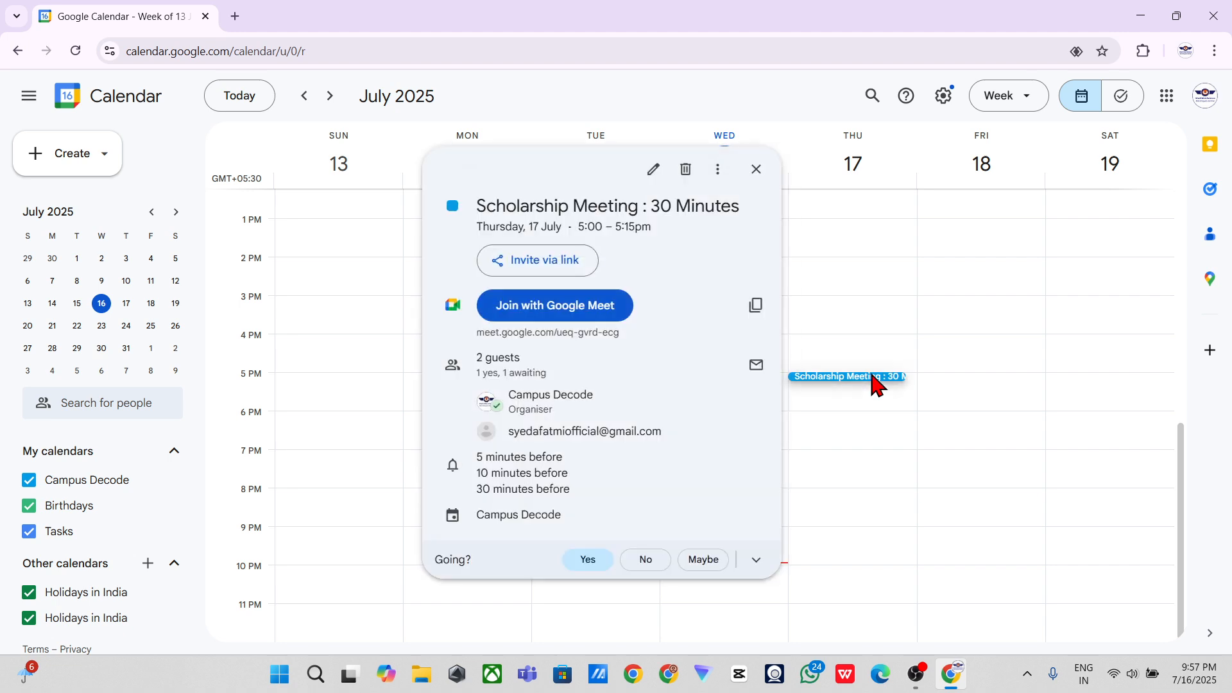
click(758, 308)
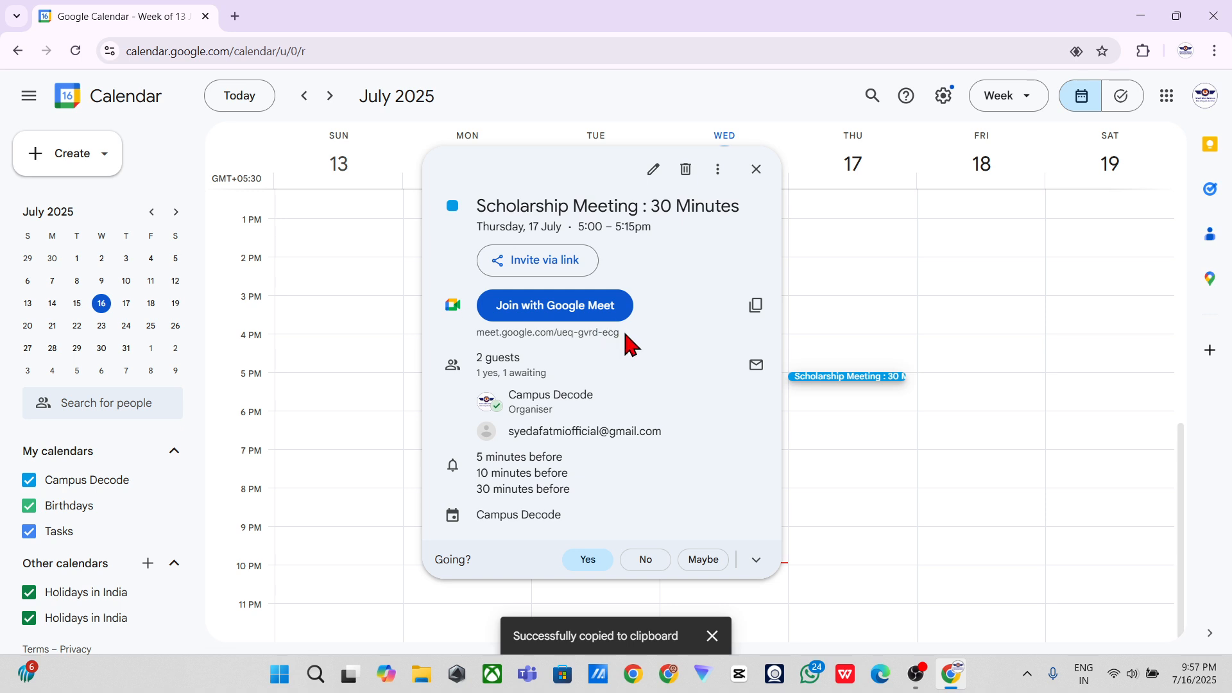
drag(621, 334, 492, 335)
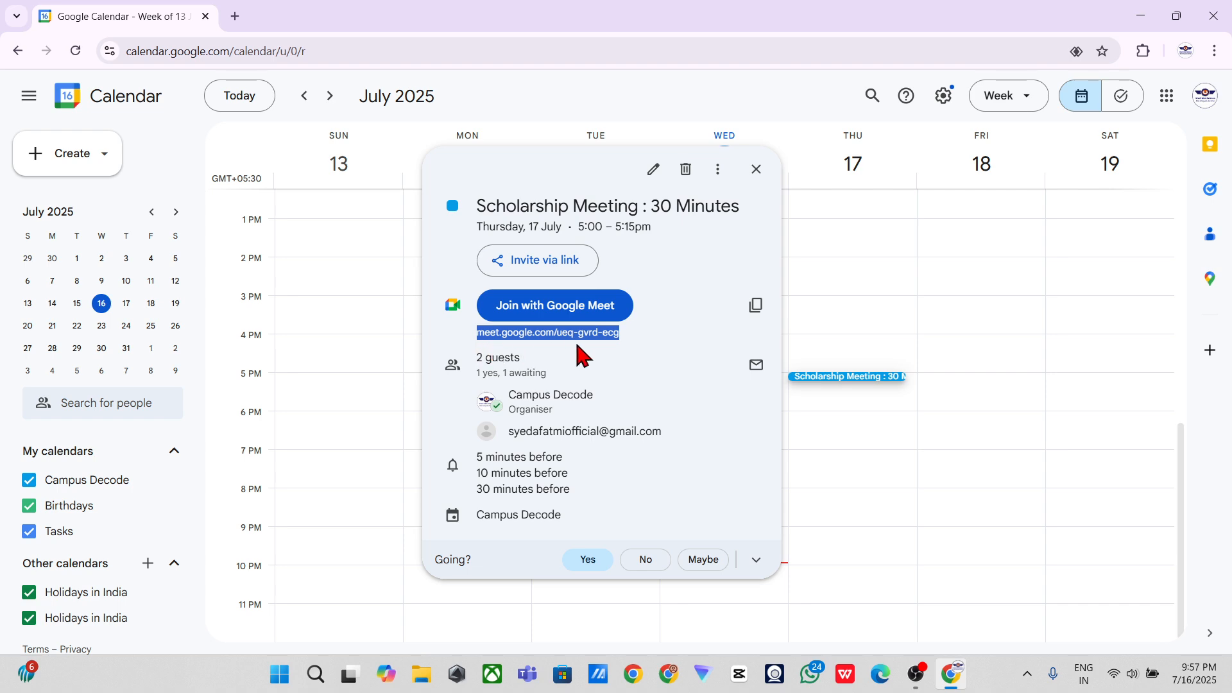
Copy the Scholarship Meeting's shareable invitation link, then highlight its Google Meet link and close the event details
click(557, 261)
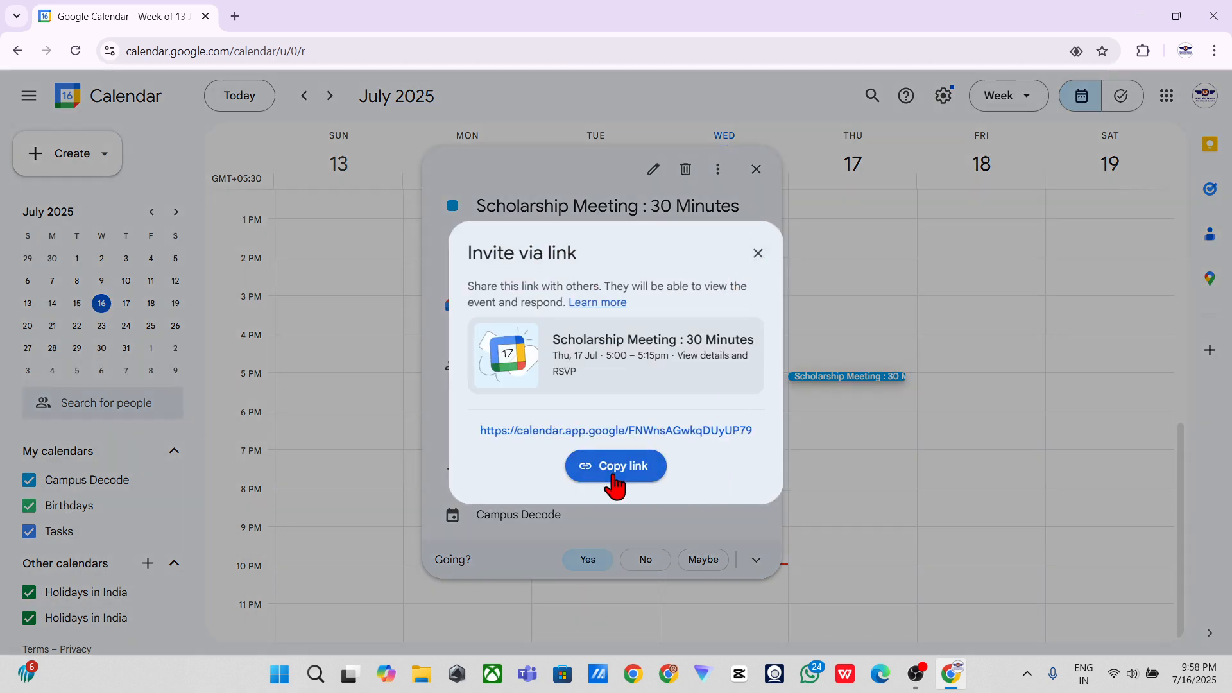
click(622, 475)
click(757, 254)
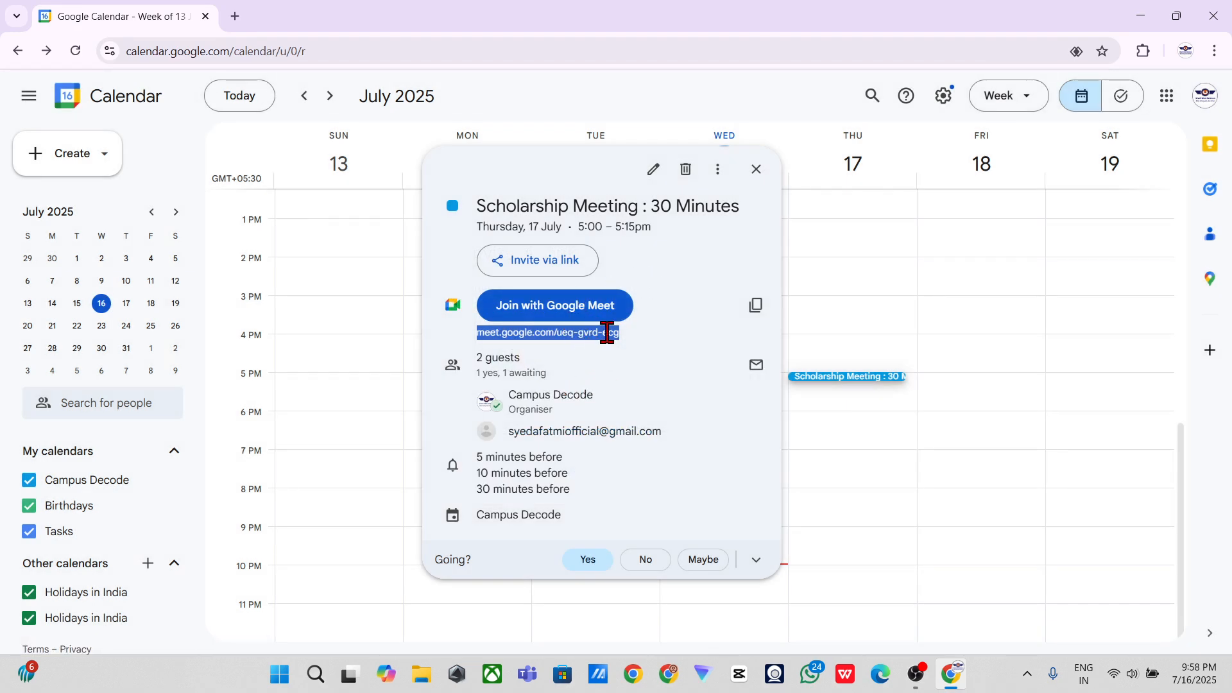
triple_click(607, 332)
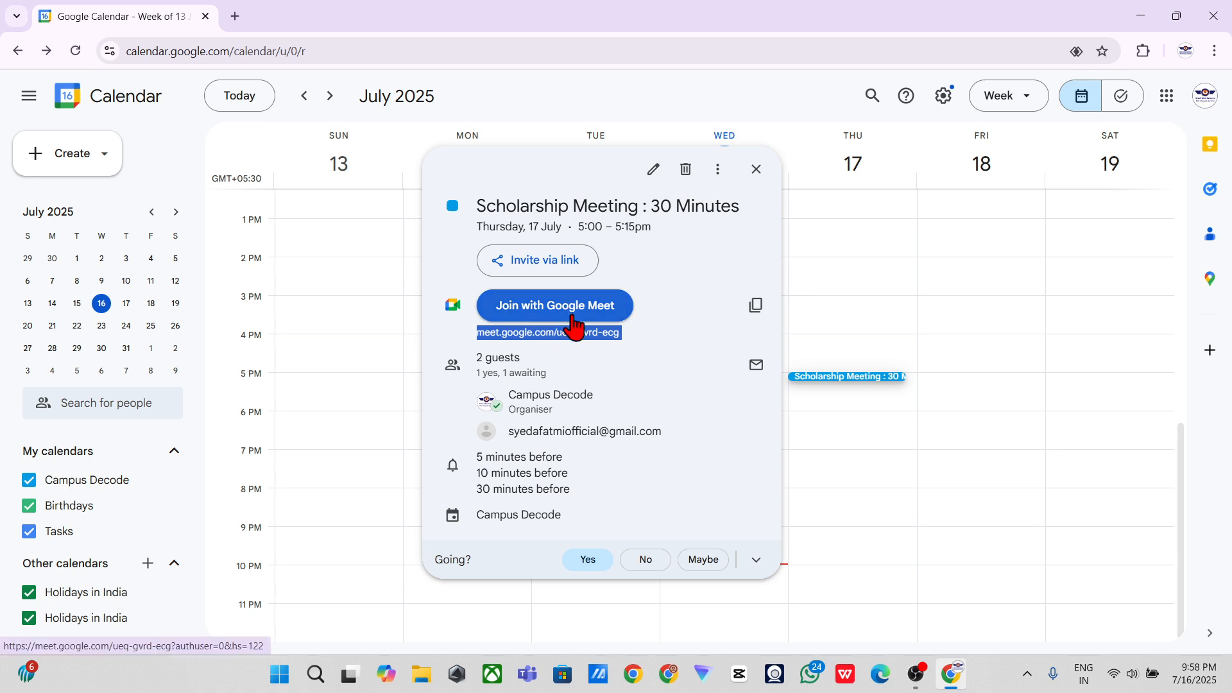
click(756, 170)
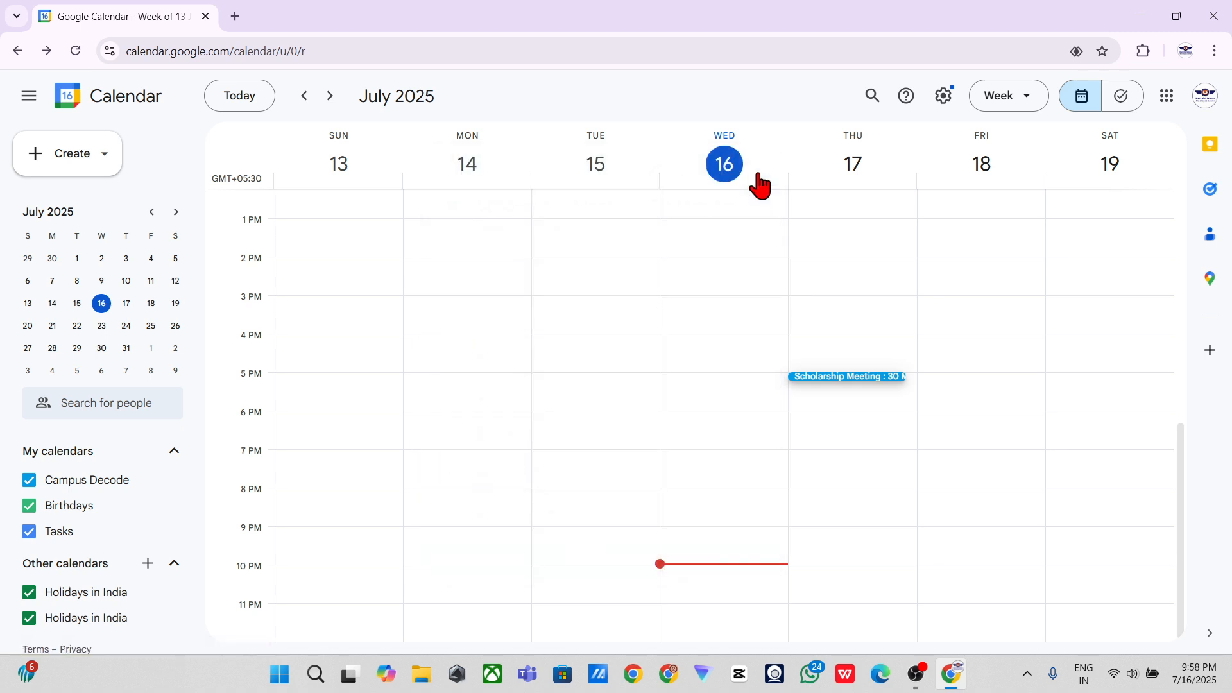
Delete the Scholarship Meeting event on 17 July and send cancellation emails to its guests without an optional message
click(842, 379)
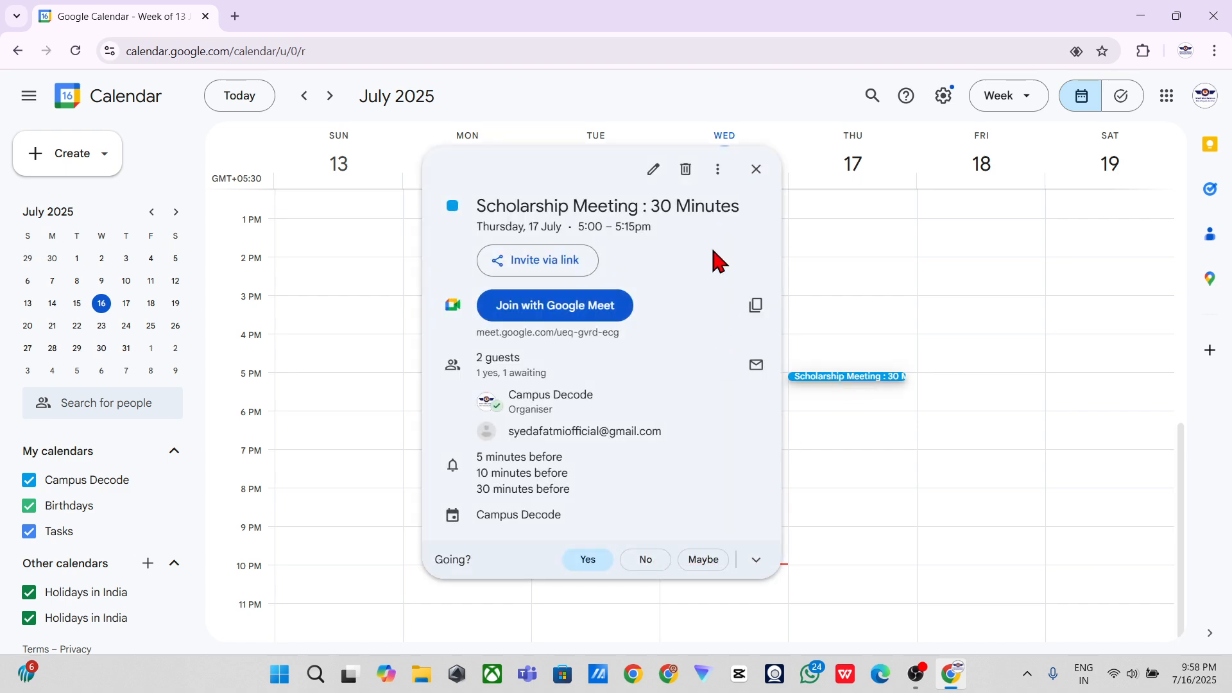
click(687, 170)
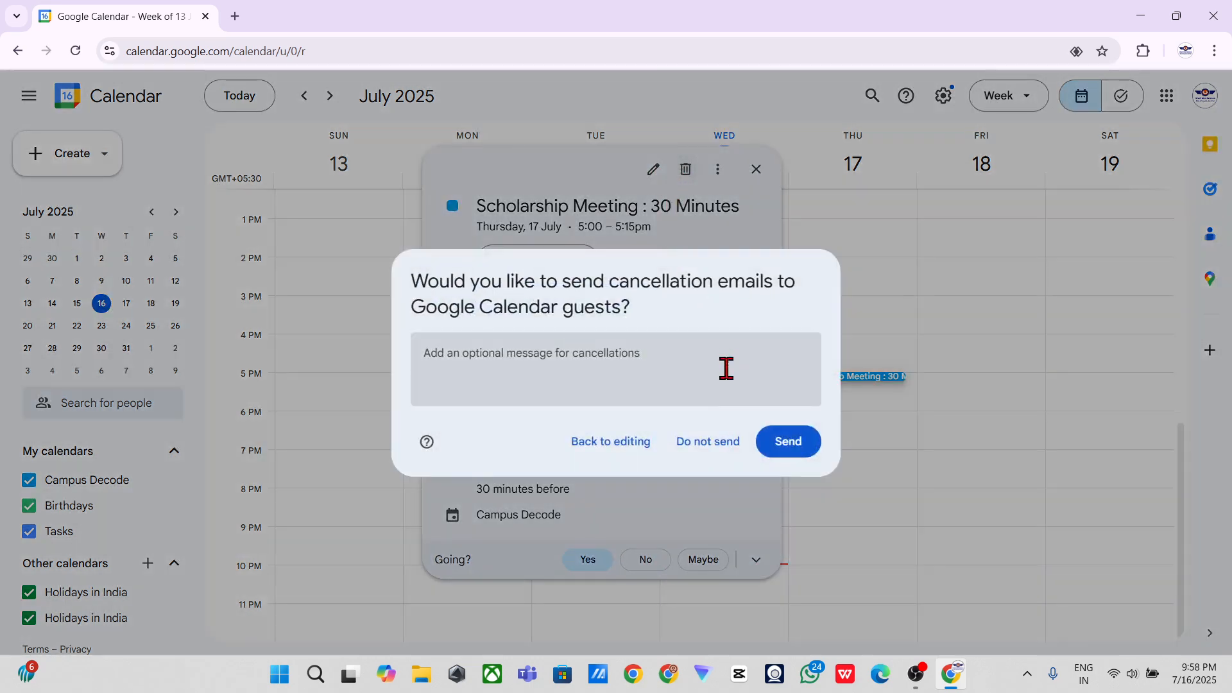
click(784, 443)
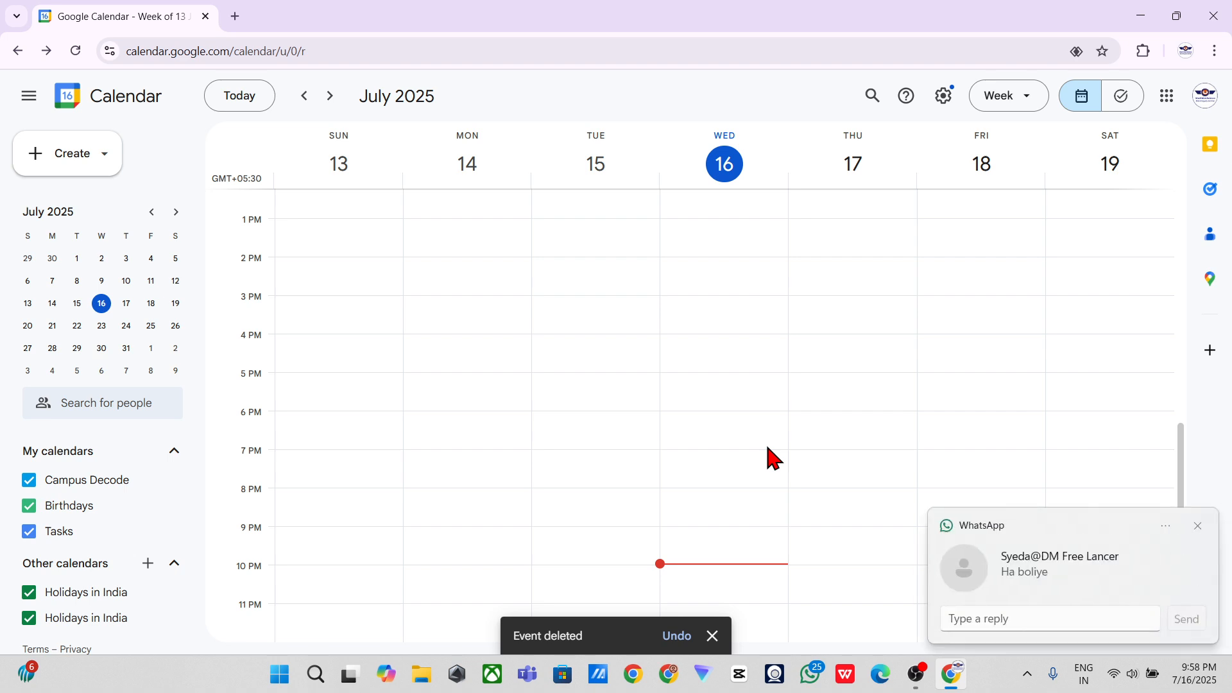
click(1198, 528)
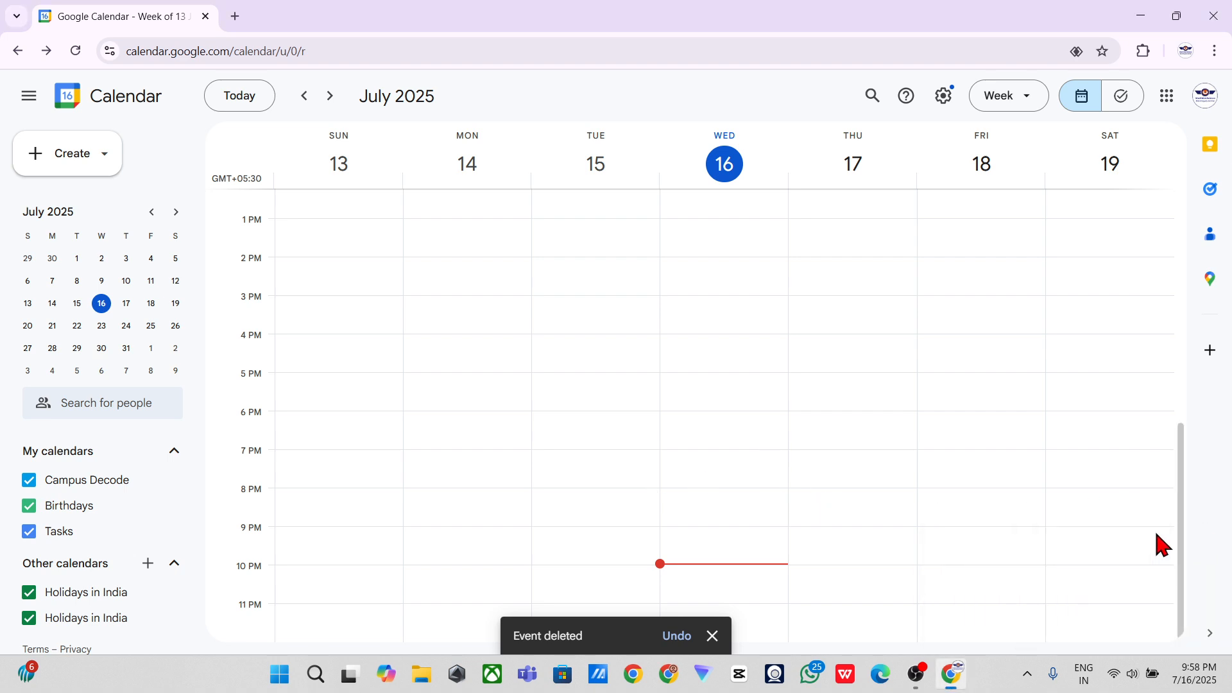
mouse_move(916, 677)
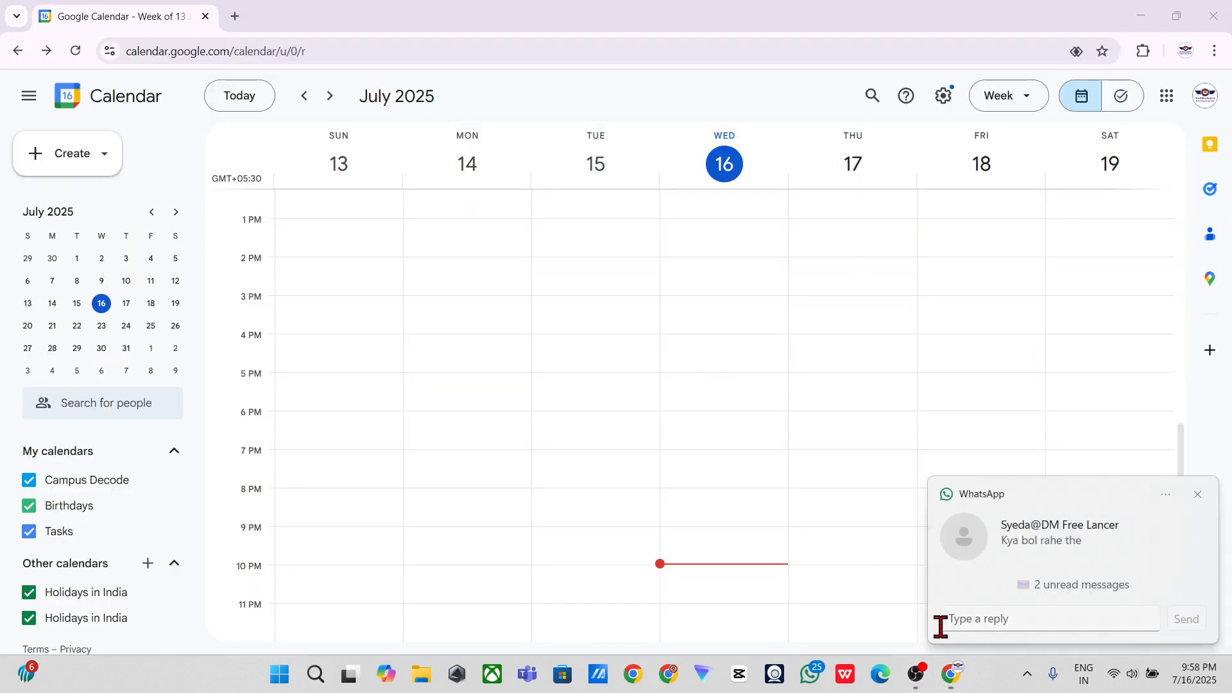
click(920, 681)
click(1197, 494)
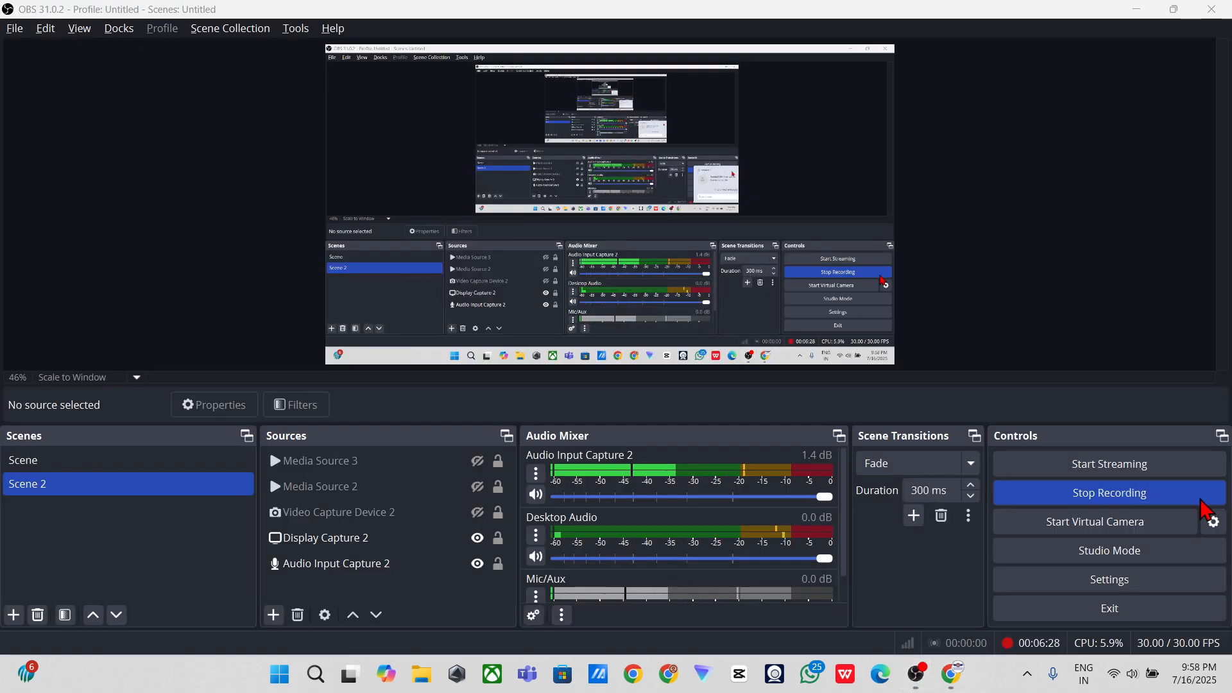